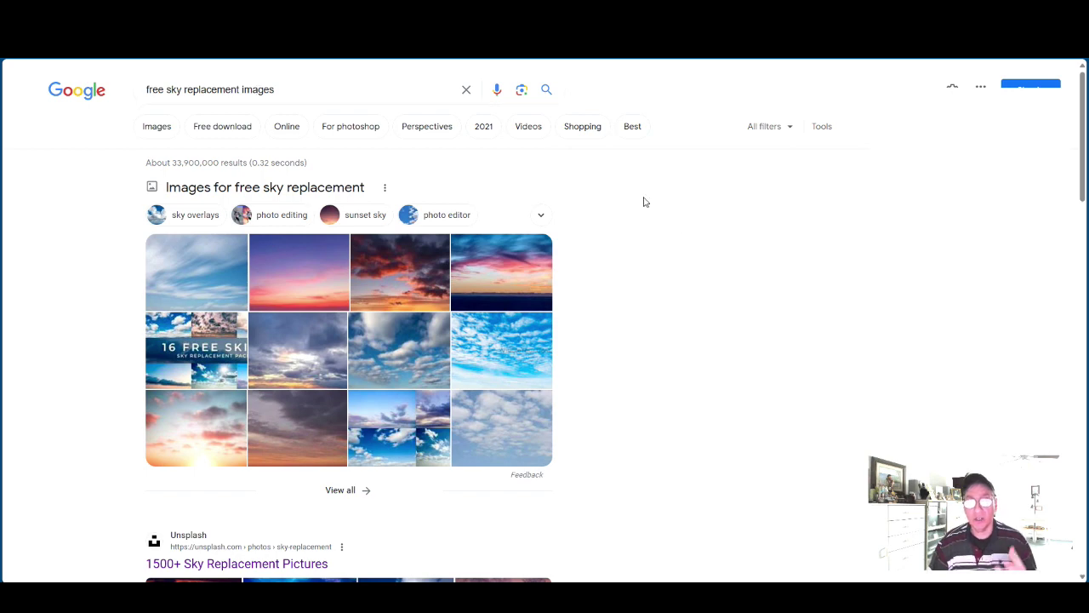
Open the Unsplash sky replacement collection from the search results and download the free red sunset photo
{"action": "scroll", "coordinate": [682, 242], "scroll_direction": "down", "scroll_amount": 5}
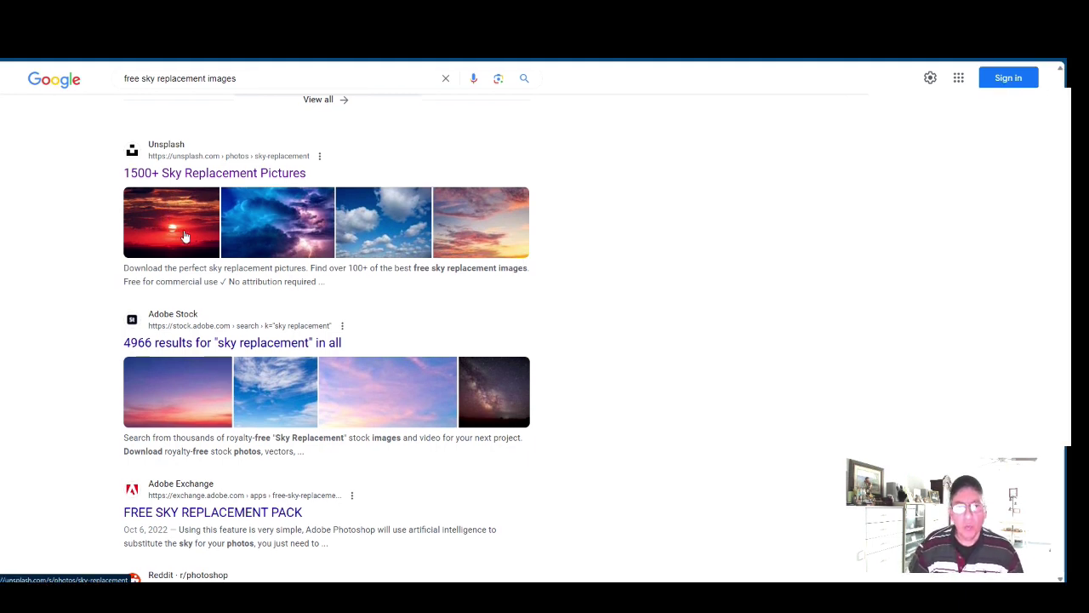
{"action": "left_click", "coordinate": [184, 236]}
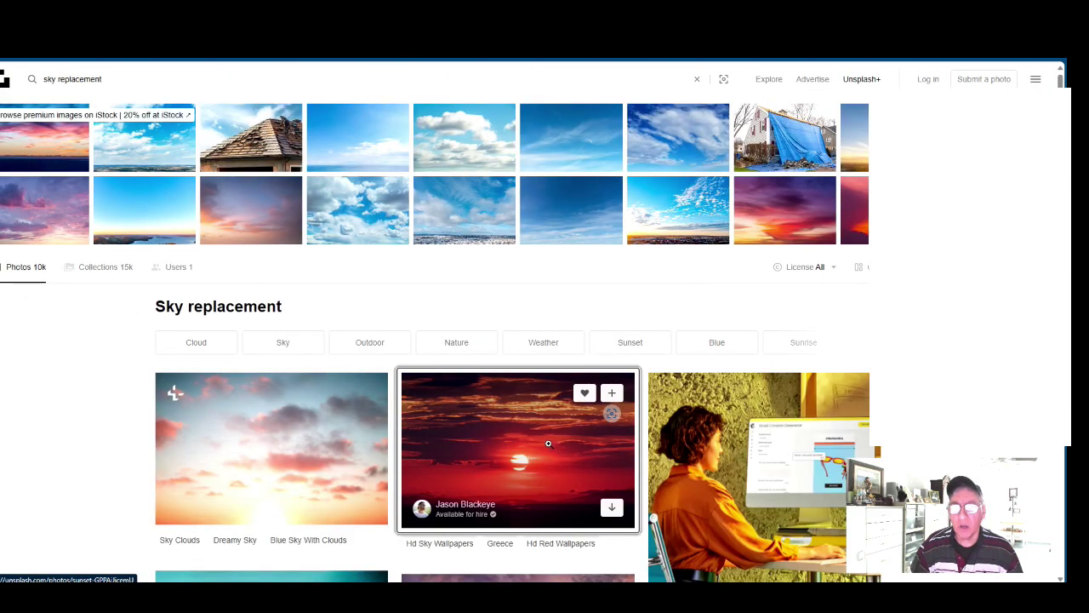
{"action": "left_click", "coordinate": [547, 441]}
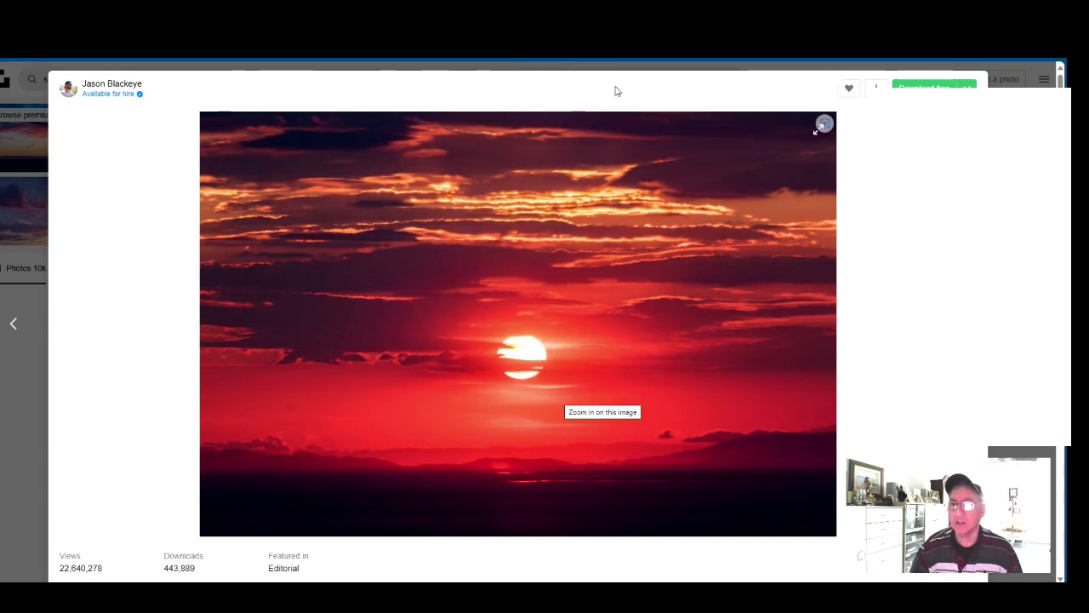
{"action": "left_click", "coordinate": [927, 88]}
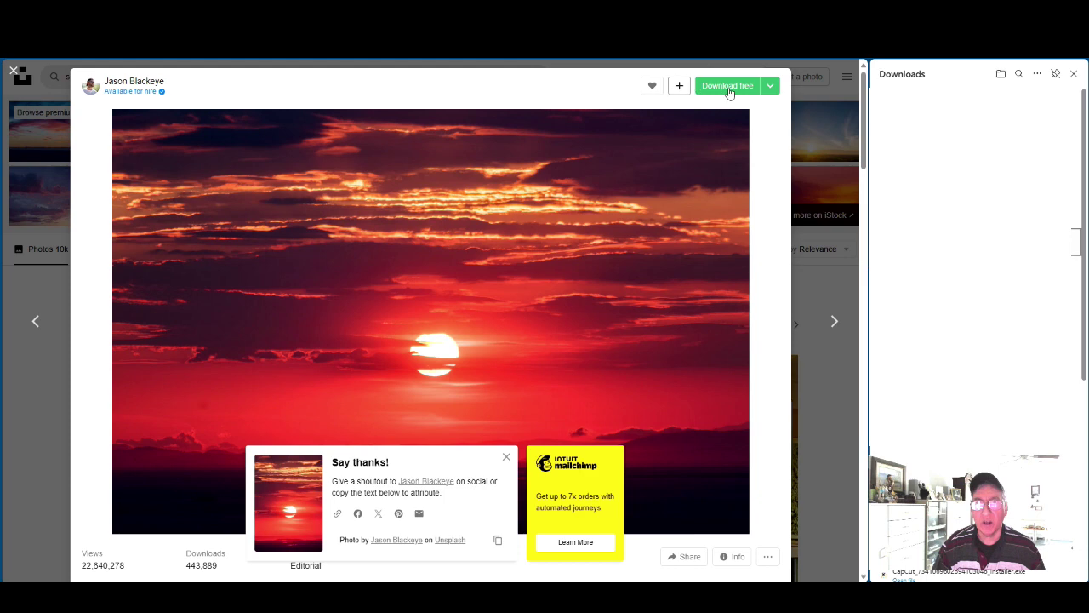
{"action": "left_click", "coordinate": [507, 459]}
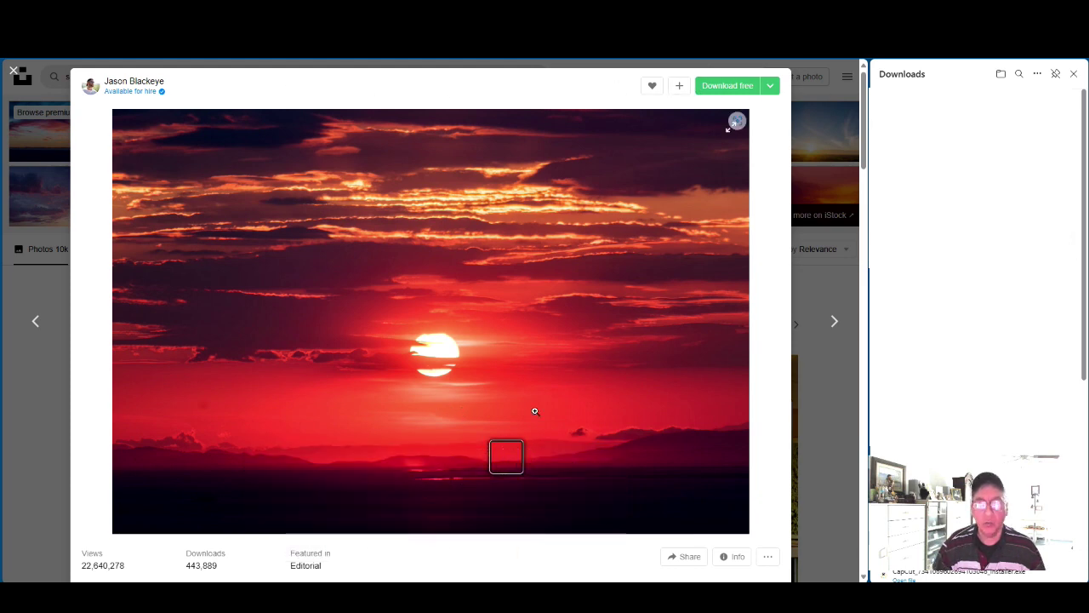
{"action": "left_click", "coordinate": [13, 73]}
Look through the Unsplash sky replacement photos and a sponsored iStock sky image, and return to the Google results
{"action": "scroll", "coordinate": [201, 266], "scroll_direction": "down", "scroll_amount": 3}
{"action": "scroll", "coordinate": [203, 266], "scroll_direction": "down", "scroll_amount": 4}
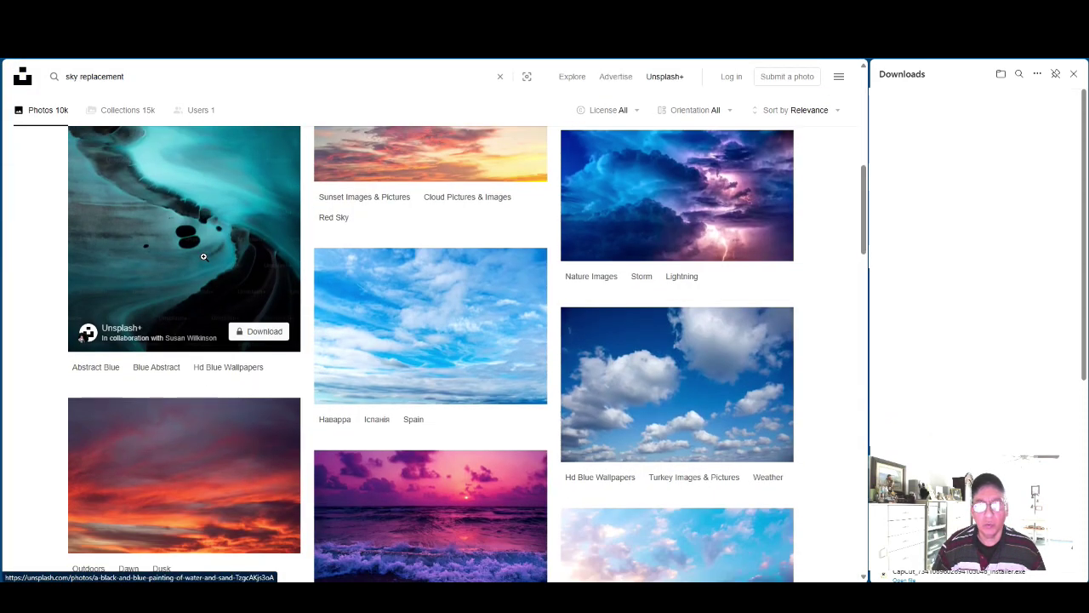
{"action": "scroll", "coordinate": [204, 257], "scroll_direction": "down", "scroll_amount": 1}
{"action": "scroll", "coordinate": [204, 254], "scroll_direction": "down", "scroll_amount": 2}
{"action": "scroll", "coordinate": [205, 253], "scroll_direction": "up", "scroll_amount": 4}
{"action": "scroll", "coordinate": [204, 253], "scroll_direction": "up", "scroll_amount": 6}
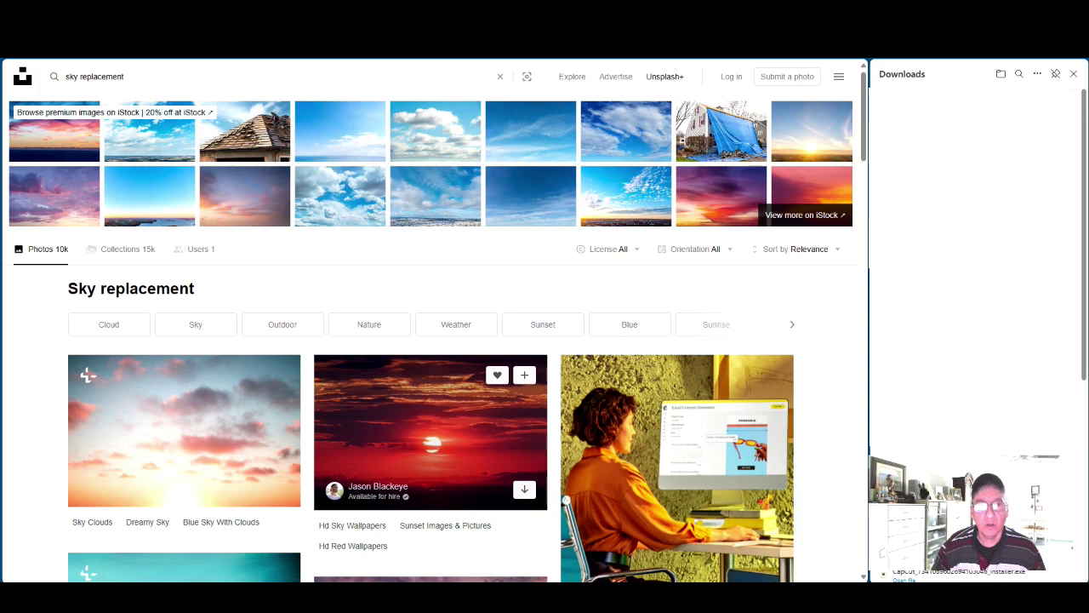
{"action": "key", "text": "alt+Left"}
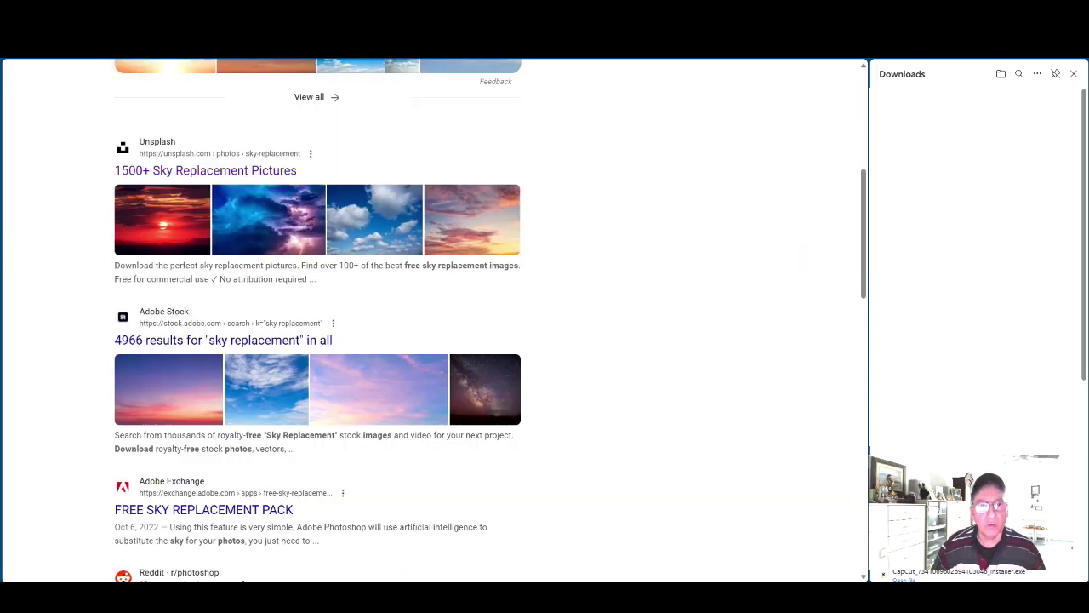
{"action": "left_click", "coordinate": [260, 219]}
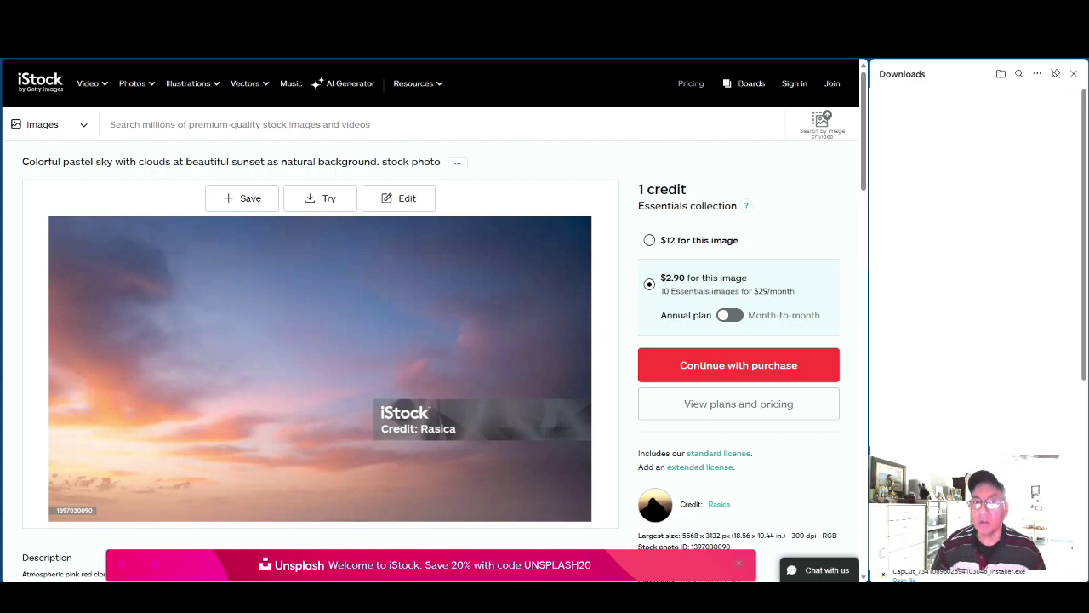
{"action": "key", "text": "ctrl+w"}
{"action": "scroll", "coordinate": [330, 236], "scroll_direction": "down", "scroll_amount": 3}
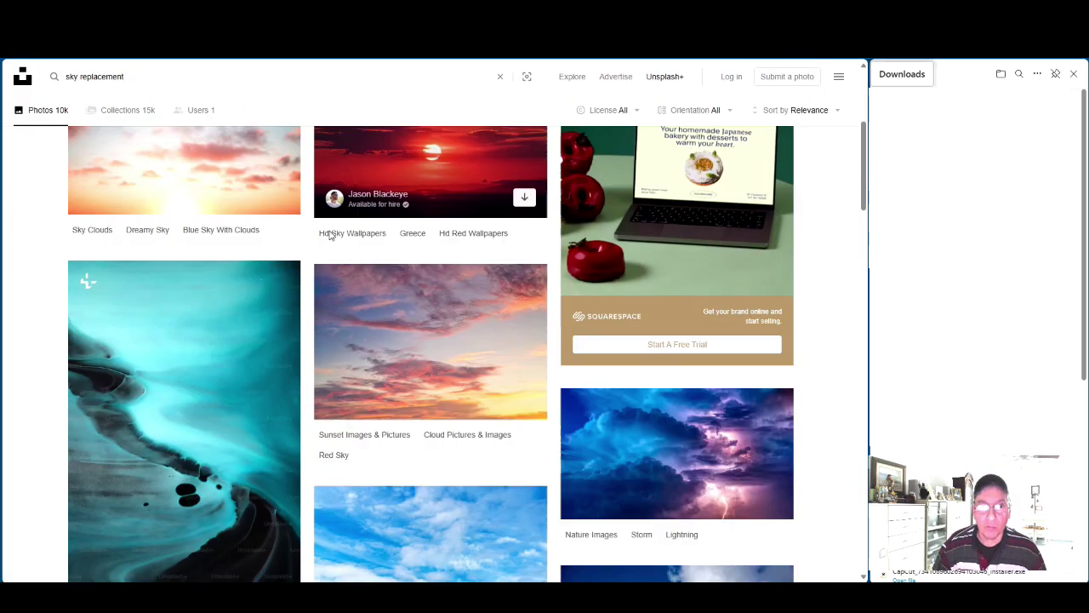
{"action": "scroll", "coordinate": [330, 236], "scroll_direction": "down", "scroll_amount": 5}
{"action": "scroll", "coordinate": [331, 236], "scroll_direction": "up", "scroll_amount": 10}
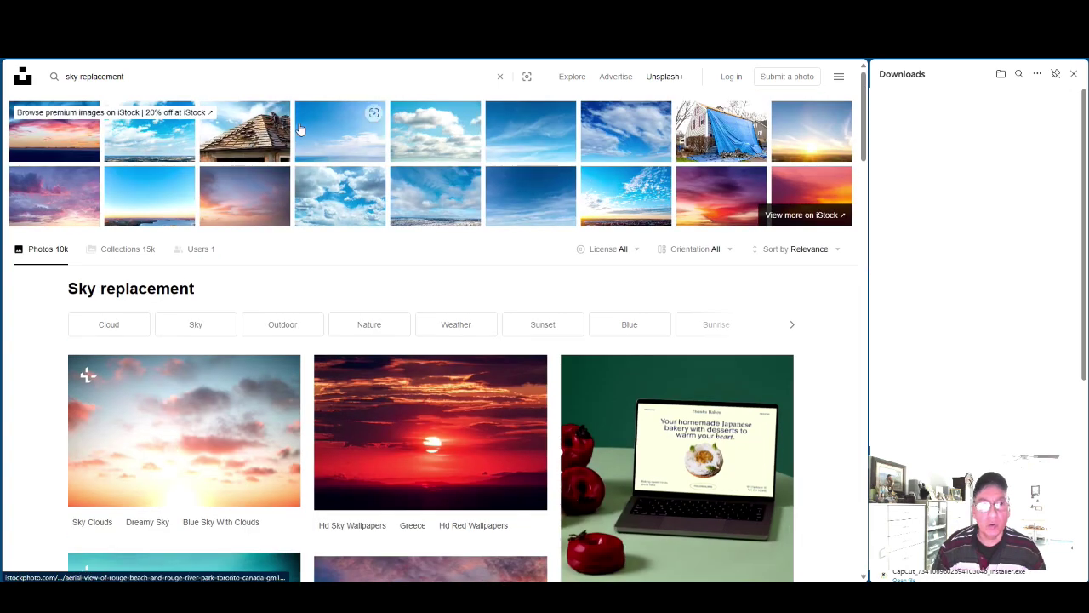
{"action": "key", "text": "ctrl+w"}
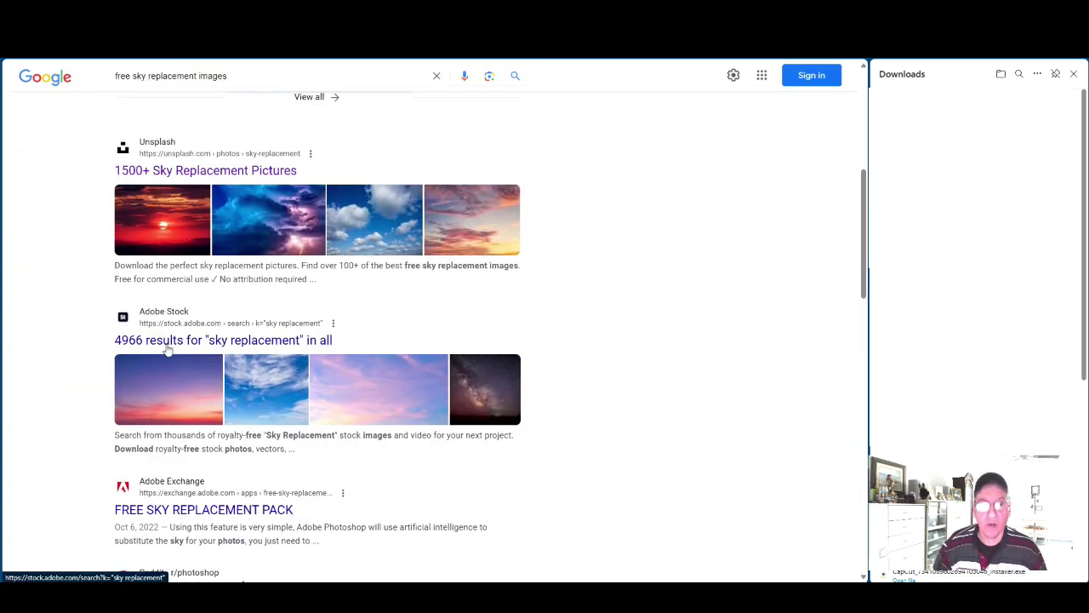
{"action": "scroll", "coordinate": [221, 340], "scroll_direction": "up", "scroll_amount": 1}
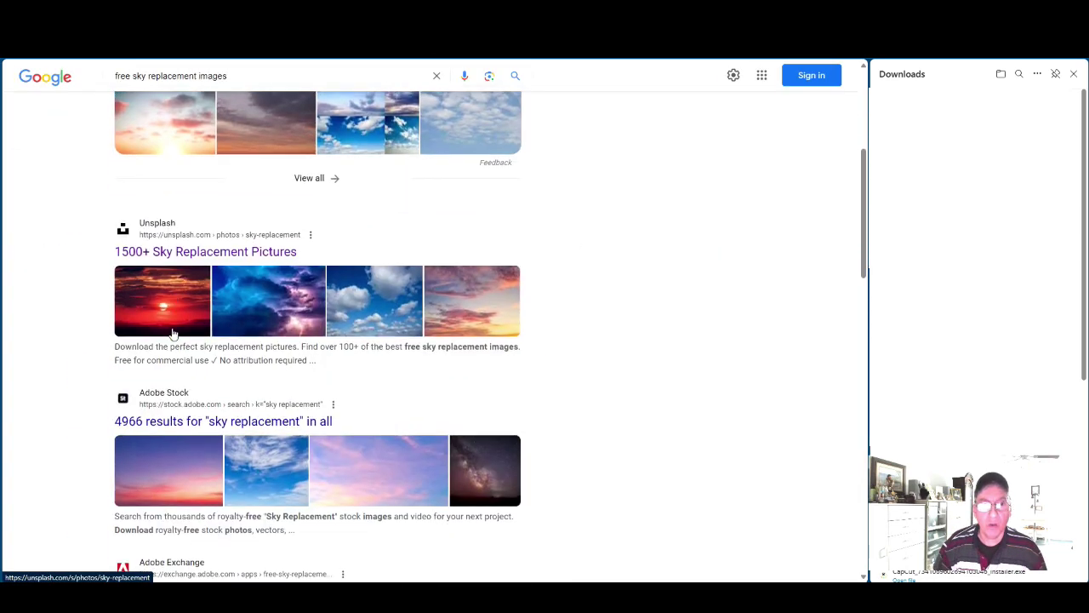
Reopen the Unsplash sky replacement collection and download the free photo of white clouds in a deep blue sky
{"action": "left_click", "coordinate": [347, 299]}
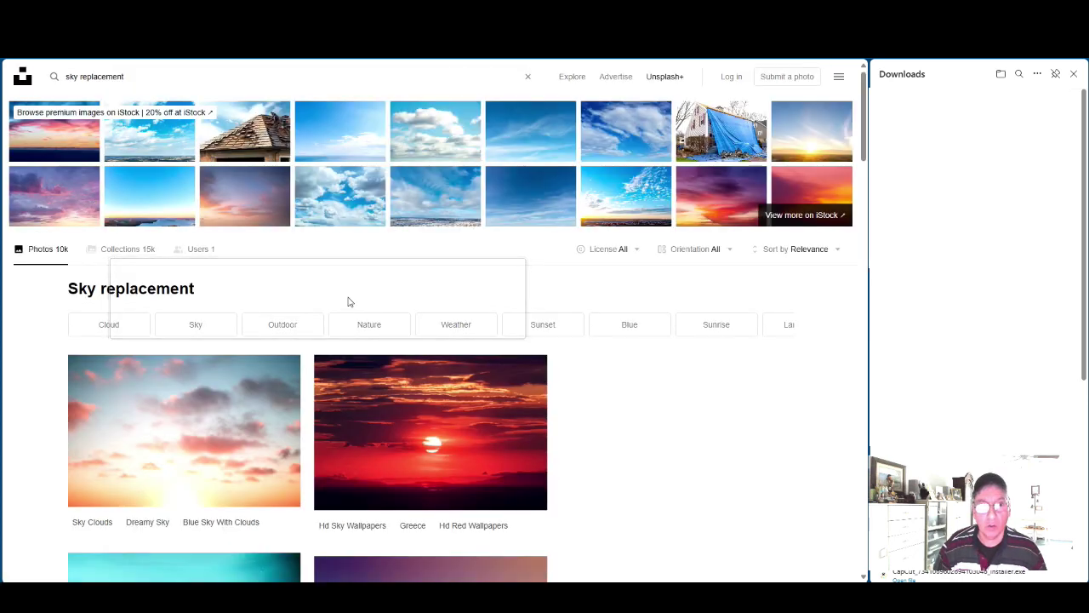
{"action": "scroll", "coordinate": [340, 297], "scroll_direction": "down", "scroll_amount": 4}
{"action": "scroll", "coordinate": [341, 296], "scroll_direction": "down", "scroll_amount": 4}
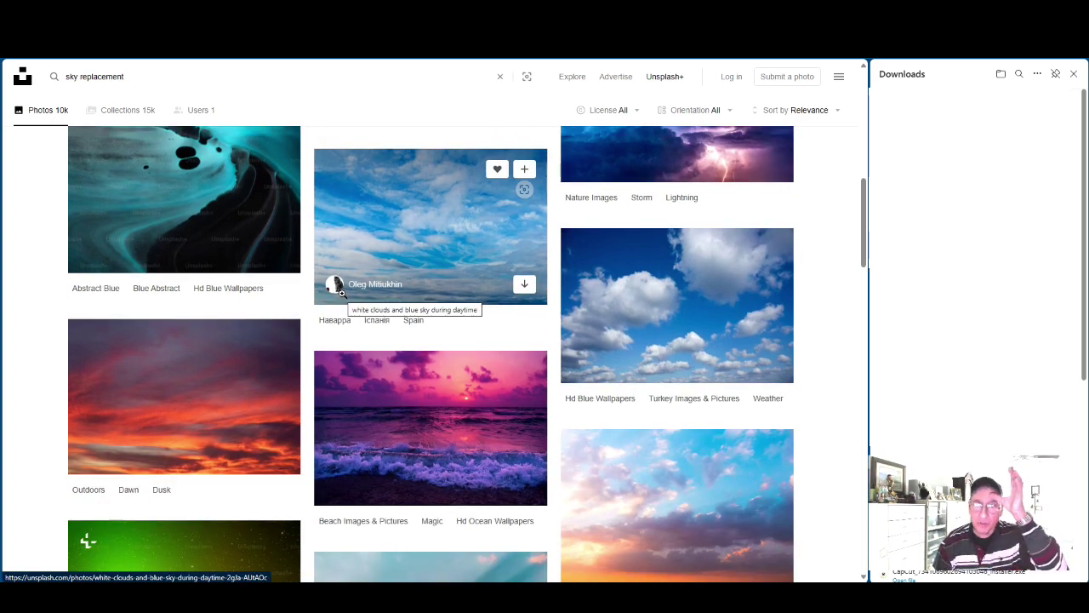
{"action": "scroll", "coordinate": [383, 323], "scroll_direction": "down", "scroll_amount": 1}
{"action": "scroll", "coordinate": [527, 315], "scroll_direction": "up", "scroll_amount": 1}
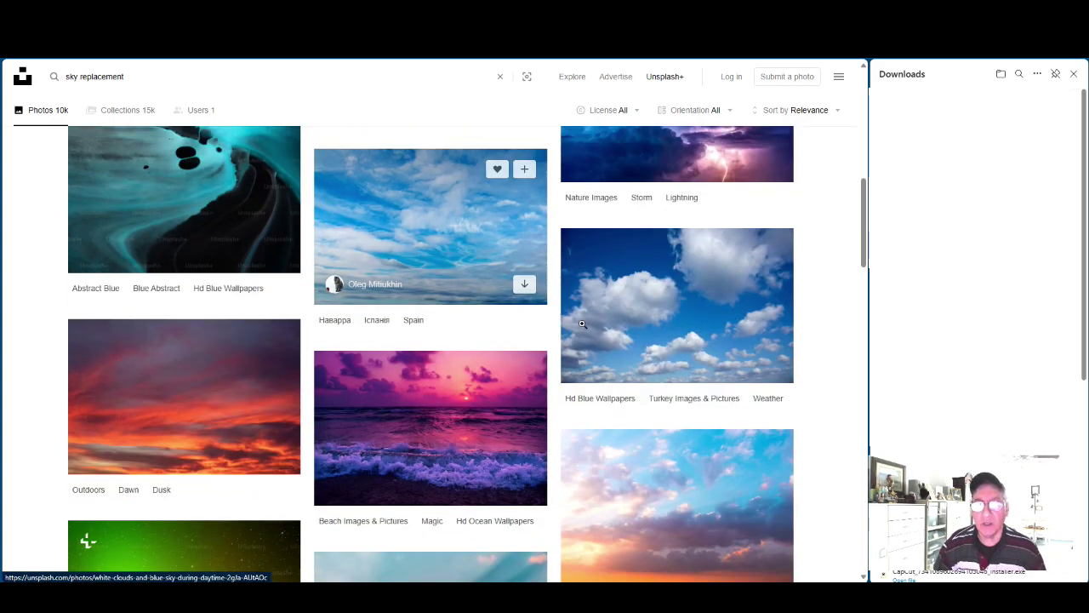
{"action": "left_click", "coordinate": [685, 300]}
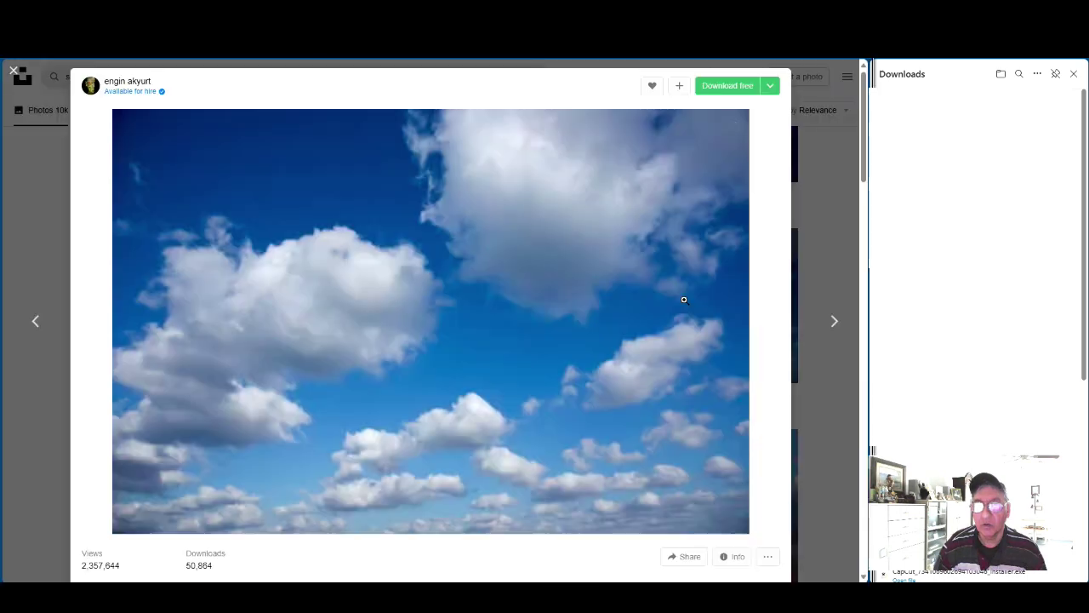
{"action": "left_click", "coordinate": [721, 88]}
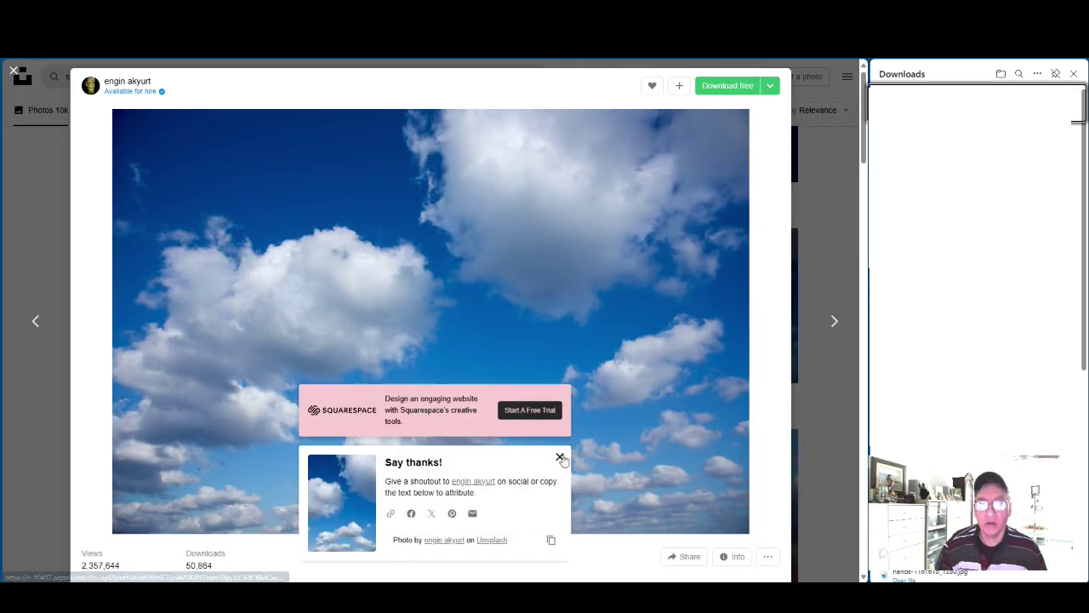
{"action": "left_click", "coordinate": [560, 457]}
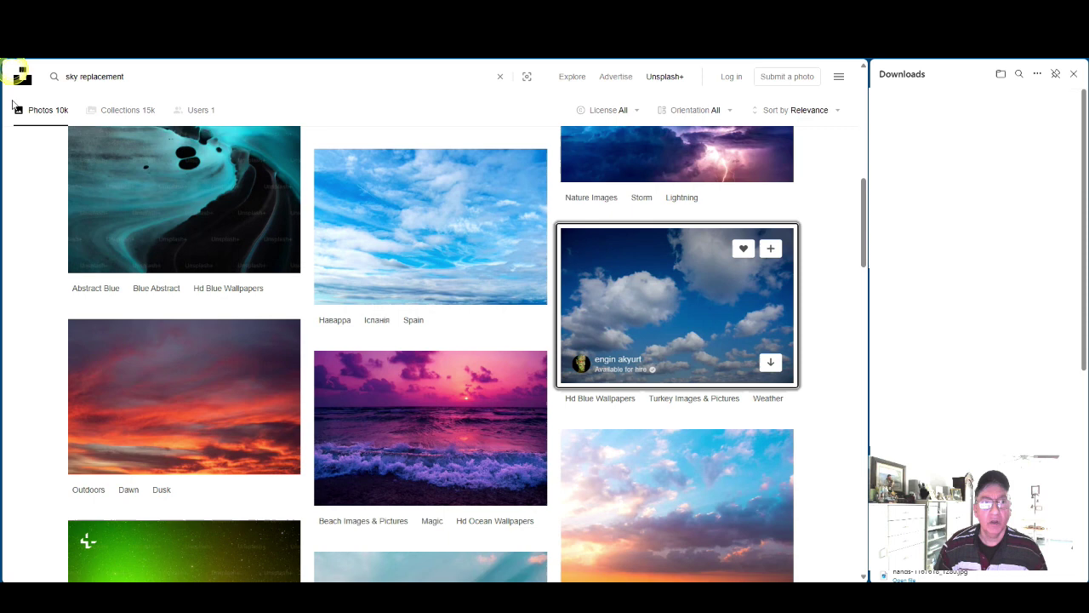
{"action": "left_click", "coordinate": [13, 71]}
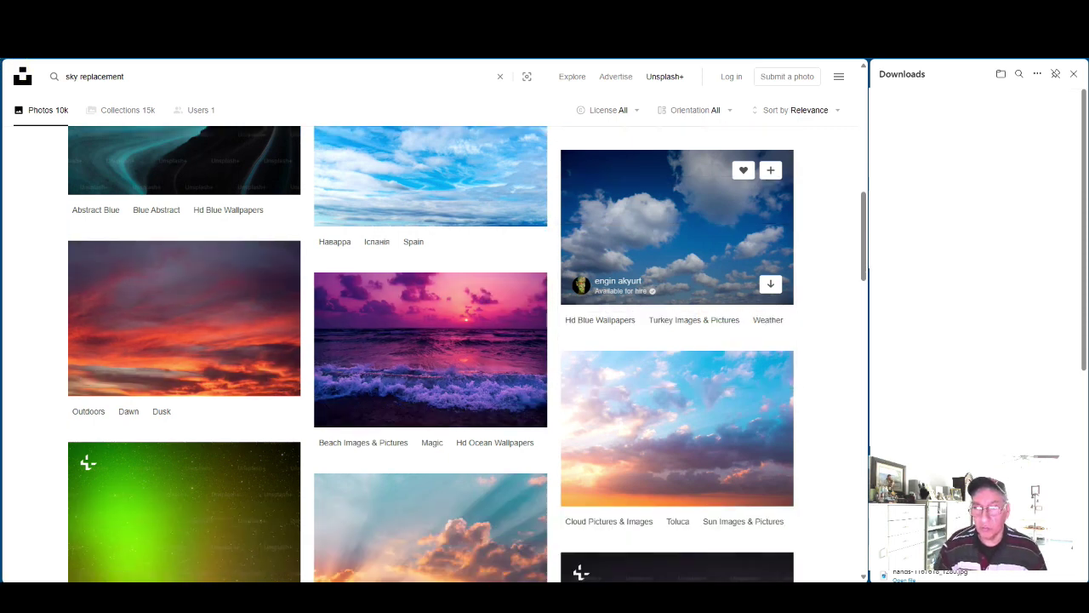
Switch to PowerDirector and preview the tree photos DSC00032.JPG and DSC00033.JPG from the media library
{"action": "left_click", "coordinate": [683, 536]}
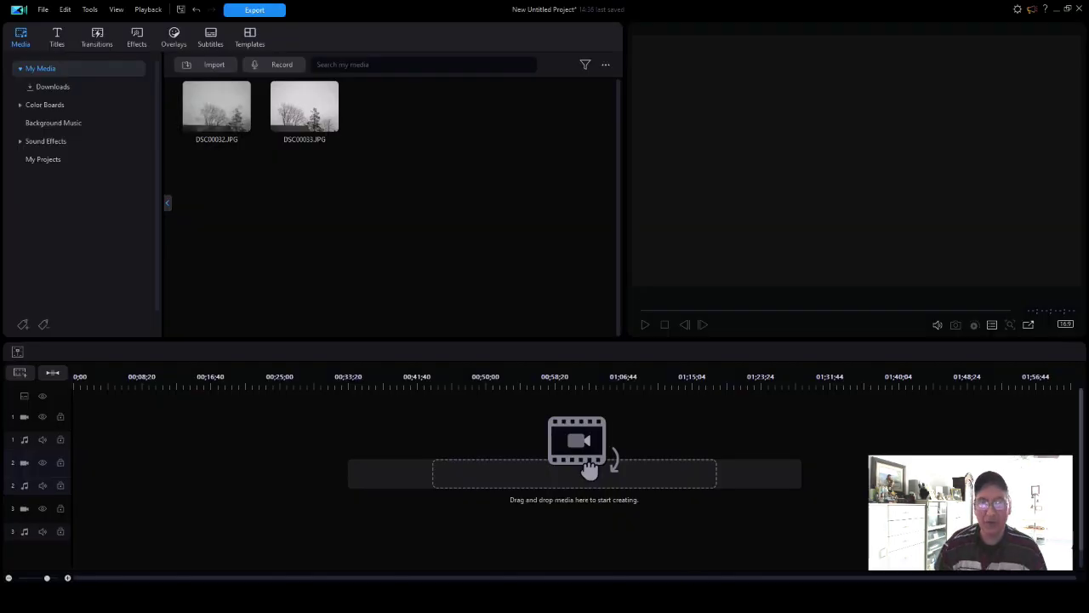
{"action": "left_click", "coordinate": [213, 104]}
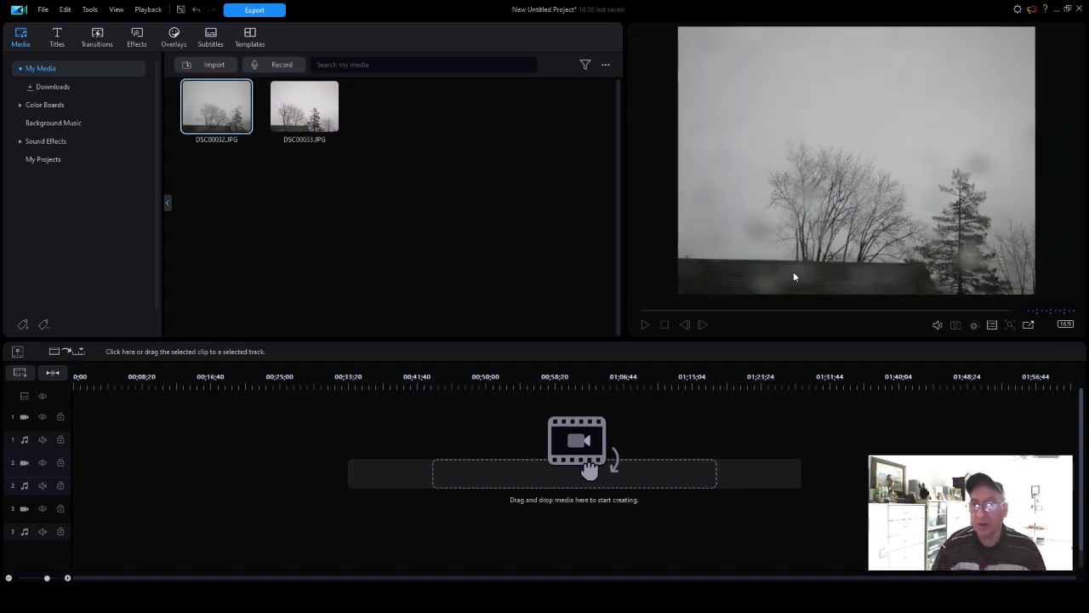
{"action": "left_click", "coordinate": [301, 106]}
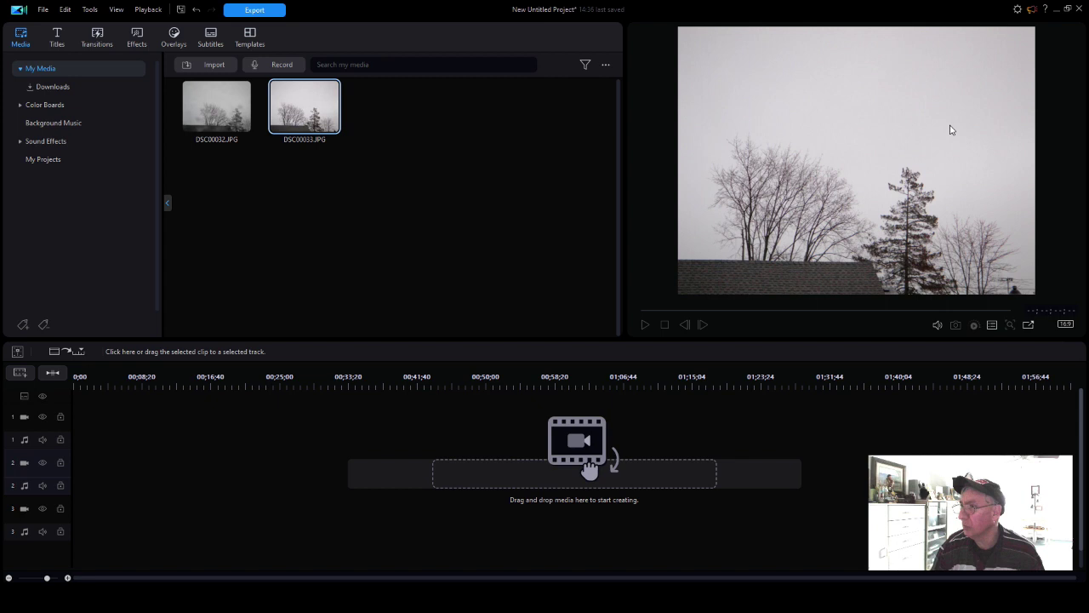
Import the two downloaded Unsplash sky photos from the Downloads folder into the media library
{"action": "left_click", "coordinate": [212, 67]}
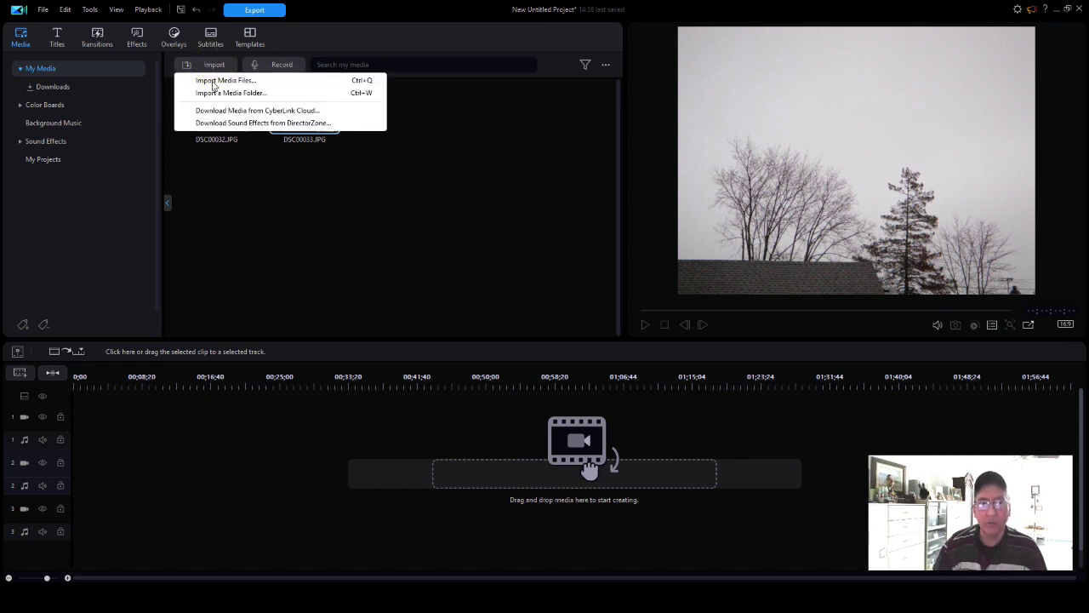
{"action": "left_click", "coordinate": [213, 84]}
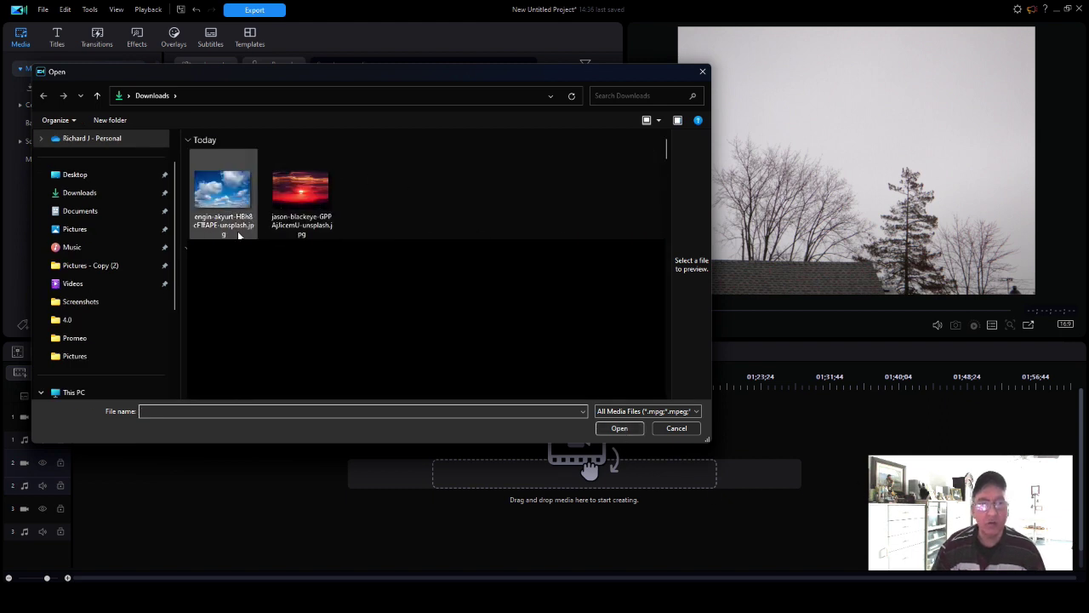
{"action": "left_click", "coordinate": [226, 207]}
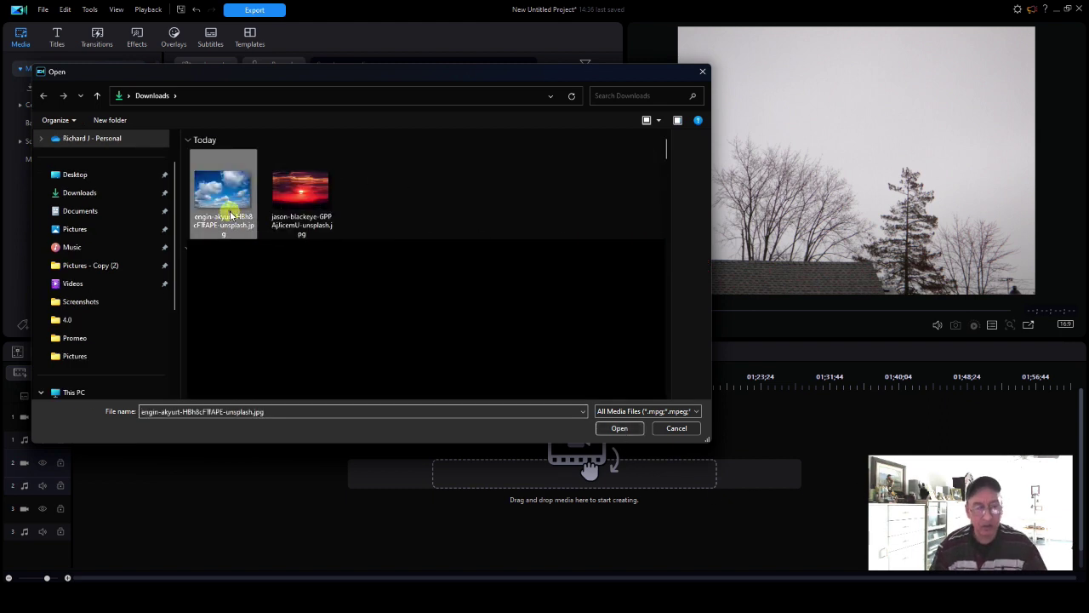
{"action": "left_click", "coordinate": [287, 209], "text": "ctrl"}
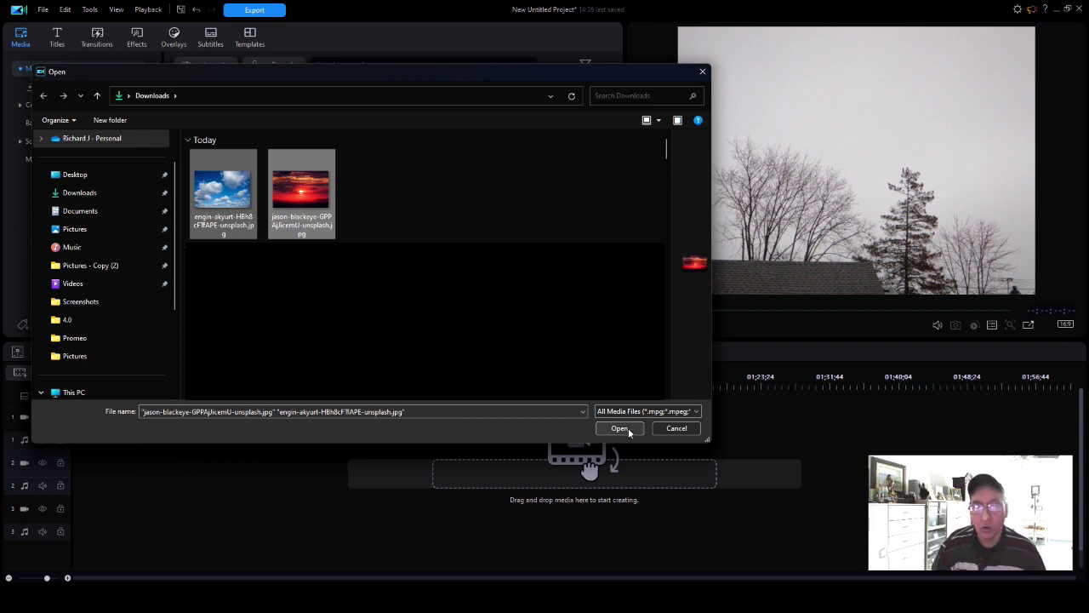
{"action": "left_click", "coordinate": [619, 428]}
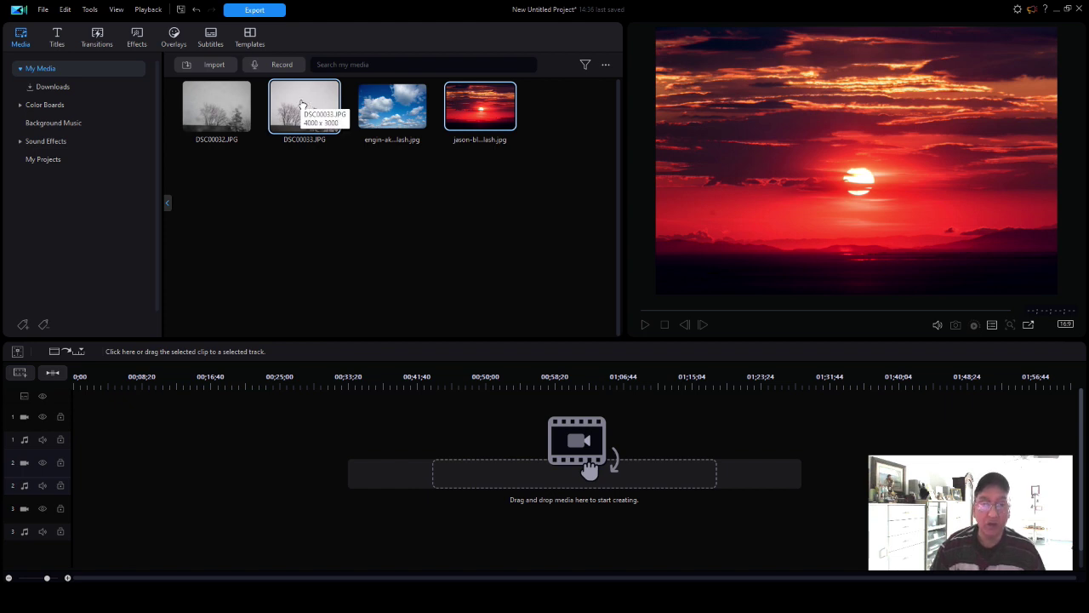
Place the DSC00033.JPG tree photo on video track 2 of the timeline
{"action": "left_click_drag", "start_coordinate": [301, 104], "coordinate": [90, 490]}
{"action": "scroll", "coordinate": [153, 381], "scroll_direction": "up", "scroll_amount": 3}
{"action": "scroll", "coordinate": [315, 351], "scroll_direction": "down", "scroll_amount": 2}
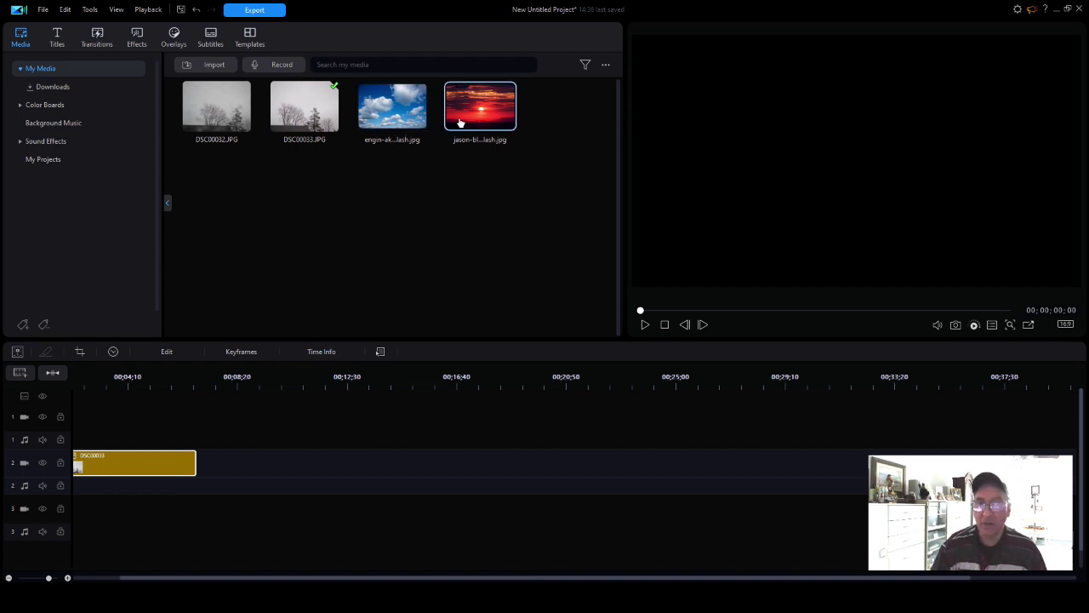
Place the red sunset photo on video track 1 and align both clips to the start of the timeline
{"action": "left_click_drag", "start_coordinate": [462, 136], "coordinate": [413, 243]}
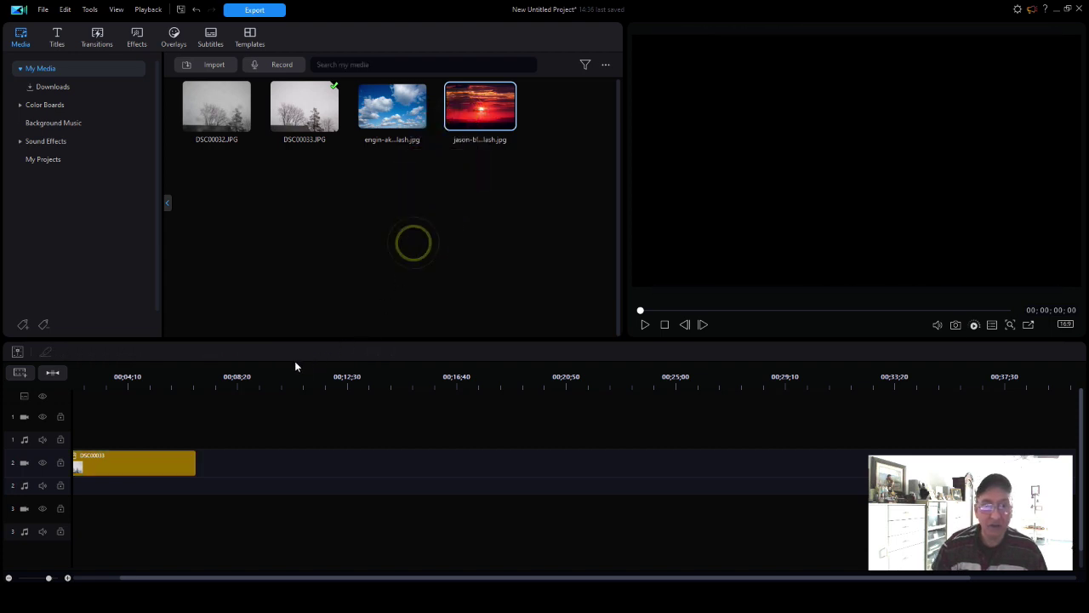
{"action": "left_click", "coordinate": [466, 123]}
{"action": "left_click_drag", "start_coordinate": [479, 117], "coordinate": [68, 432]}
{"action": "left_click_drag", "start_coordinate": [176, 418], "coordinate": [128, 418]}
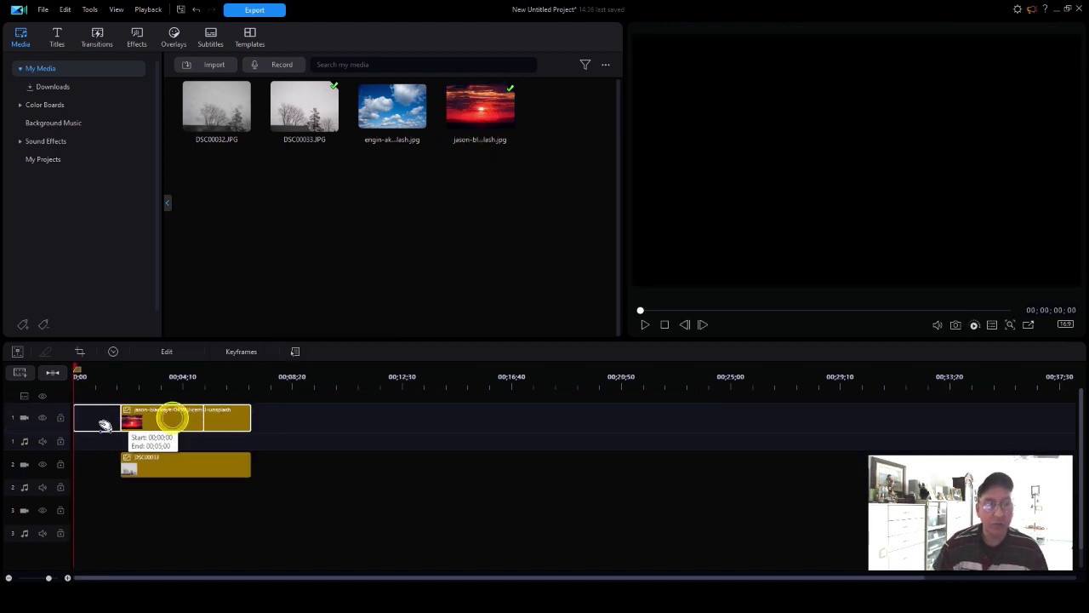
{"action": "left_click_drag", "start_coordinate": [161, 455], "coordinate": [75, 477]}
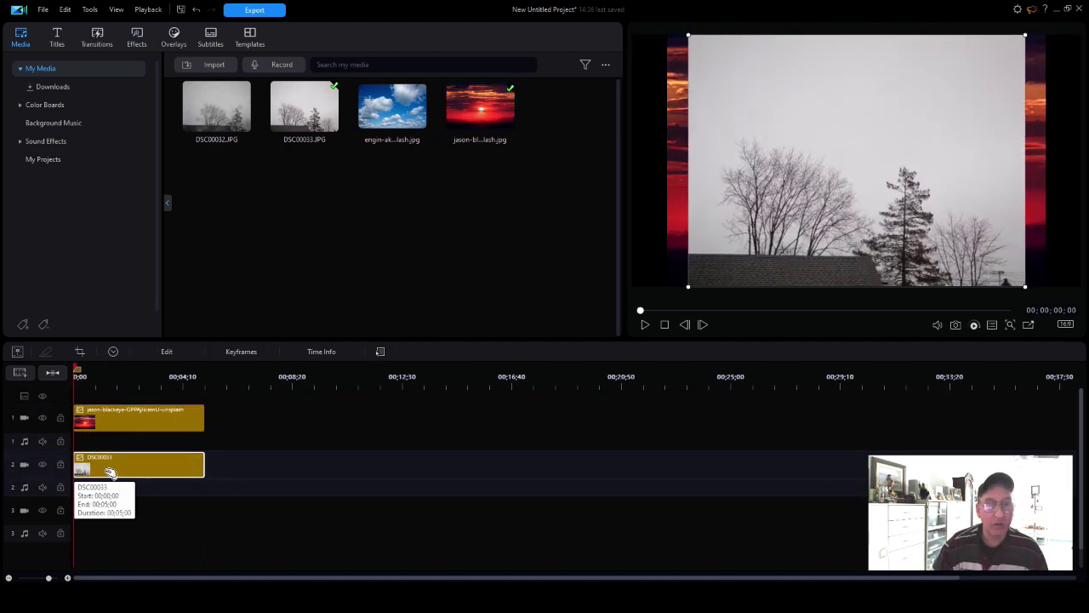
Enable Chroma Key on the DSC00033 tree photo clip and sample the grey sky as the key colour
{"action": "left_click", "coordinate": [136, 468]}
{"action": "left_click", "coordinate": [136, 468]}
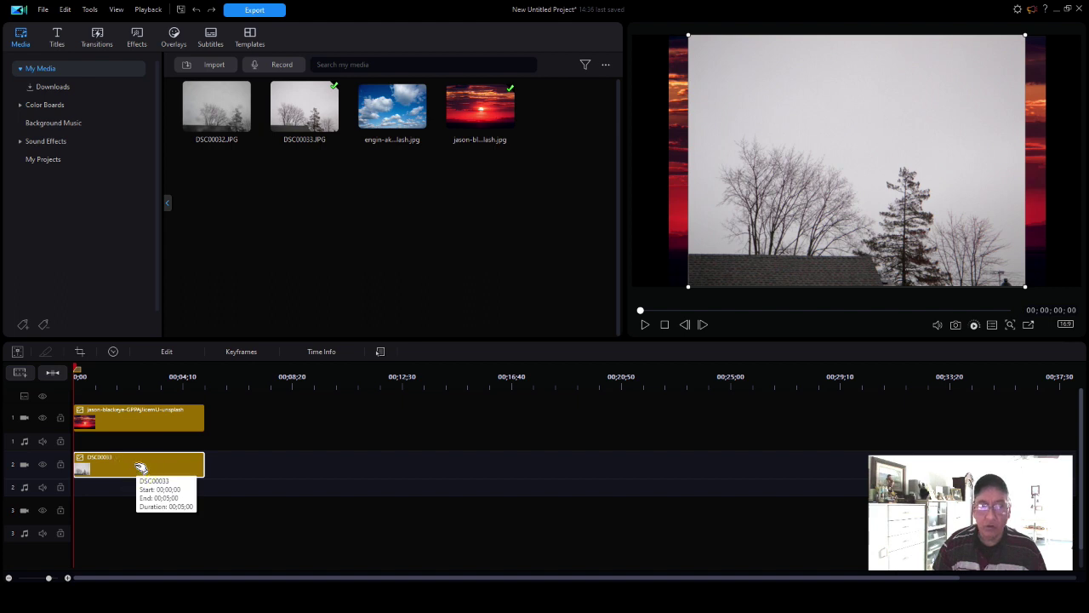
{"action": "left_click", "coordinate": [168, 352]}
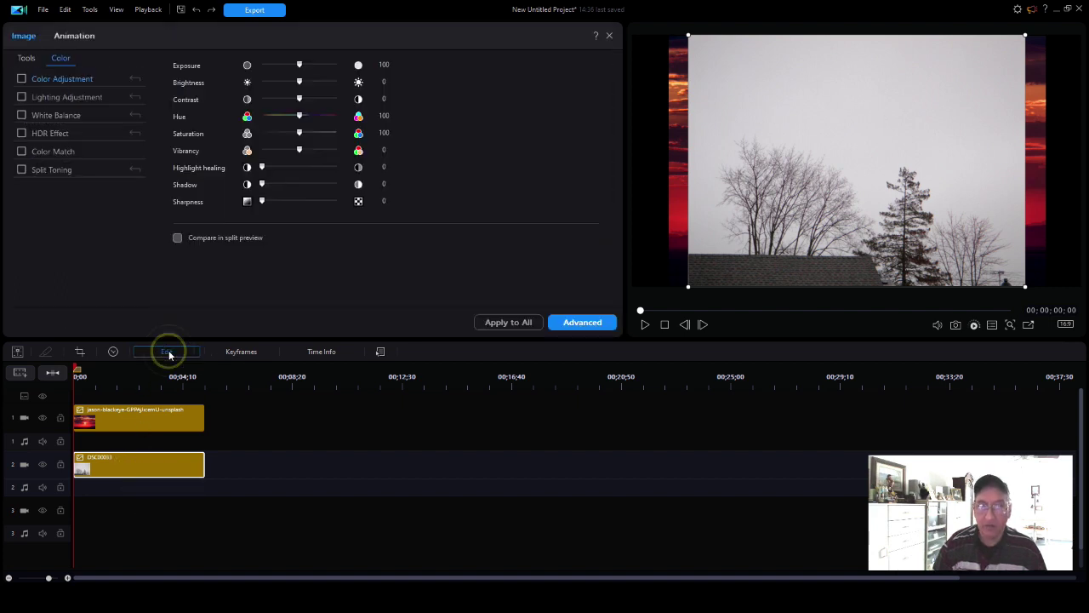
{"action": "left_click", "coordinate": [24, 60]}
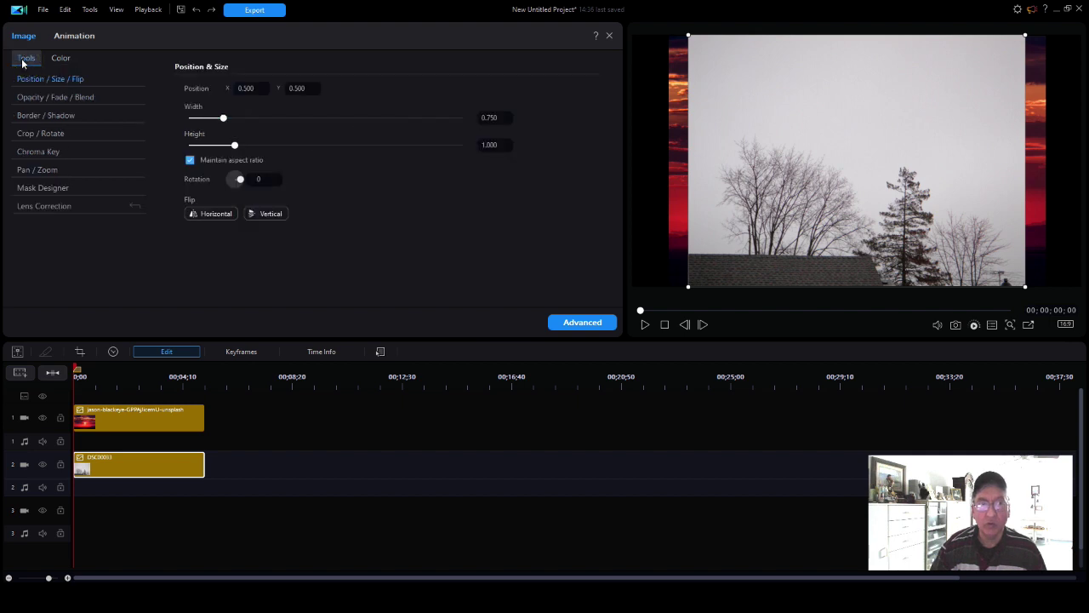
{"action": "left_click", "coordinate": [27, 153]}
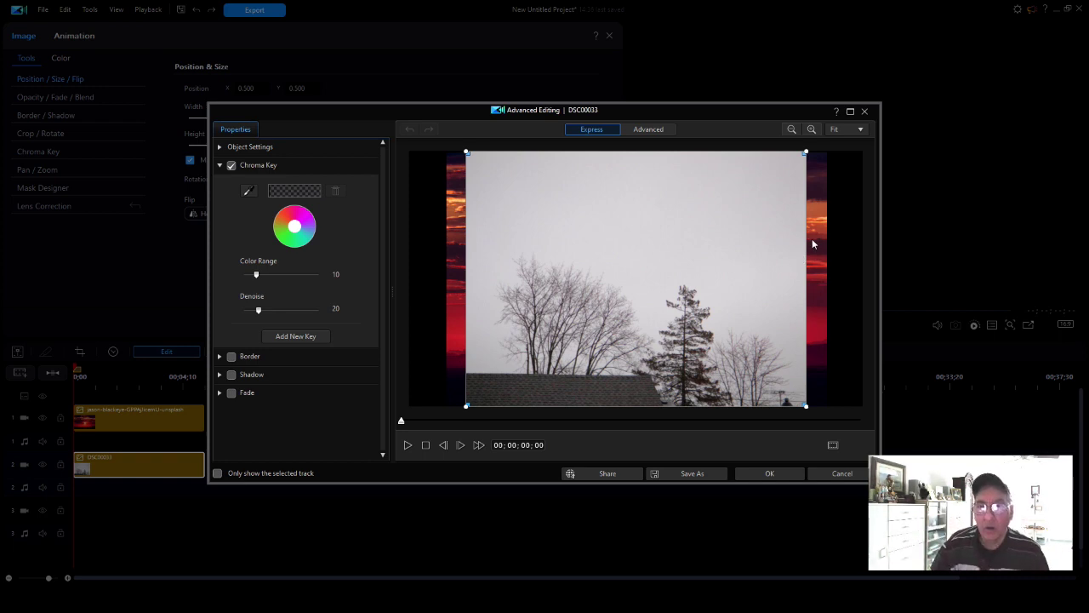
{"action": "left_click", "coordinate": [250, 193]}
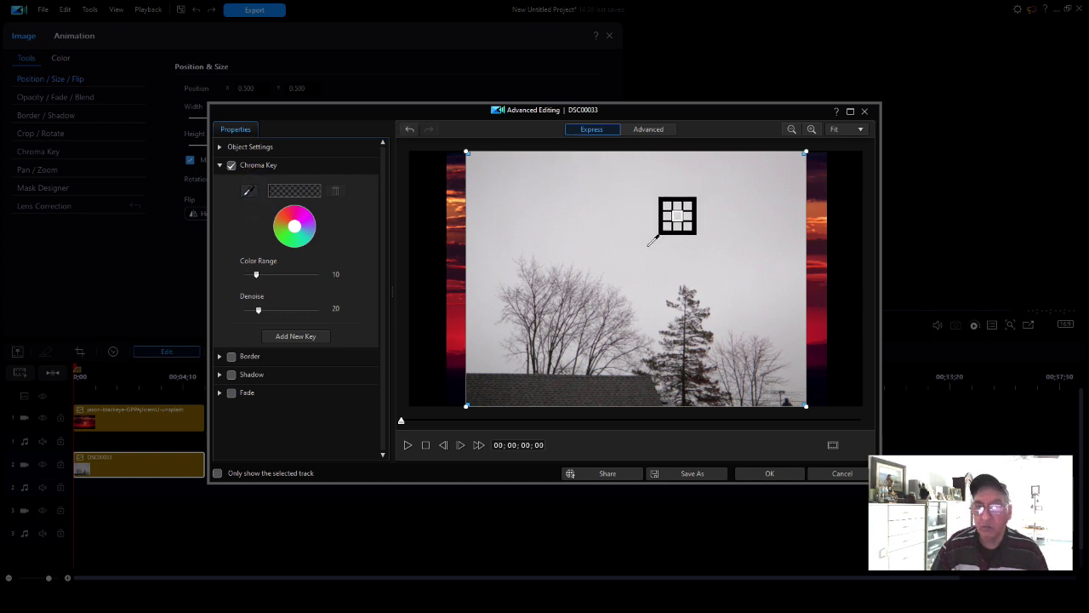
{"action": "left_click", "coordinate": [615, 248]}
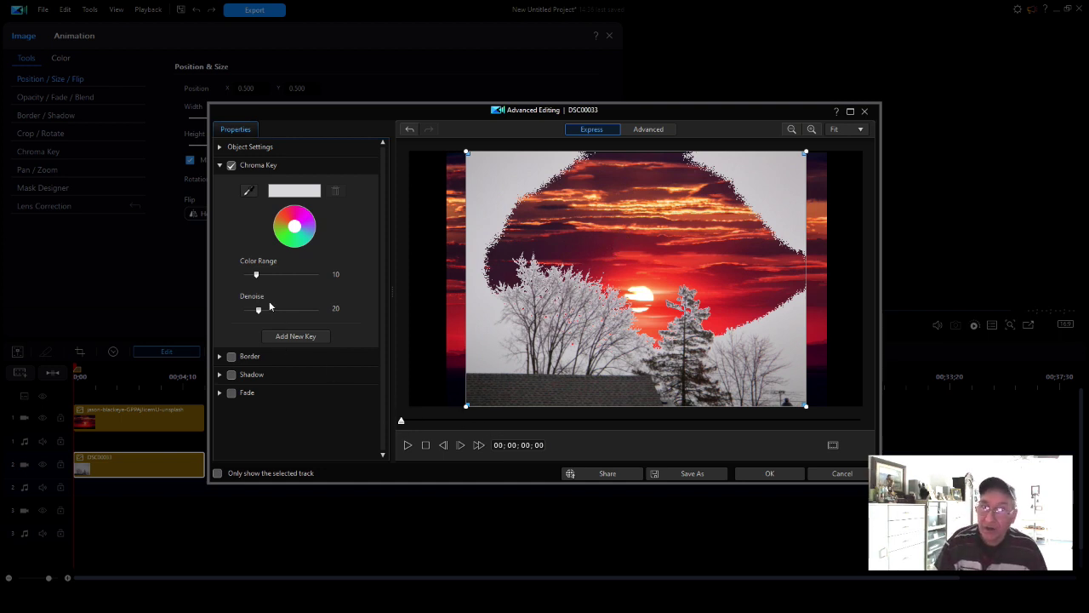
Set the chroma key's Color Range to 60 and Denoise to about 46, and apply the key to the tree photo
{"action": "left_click", "coordinate": [256, 274]}
{"action": "left_click_drag", "start_coordinate": [256, 274], "coordinate": [320, 274]}
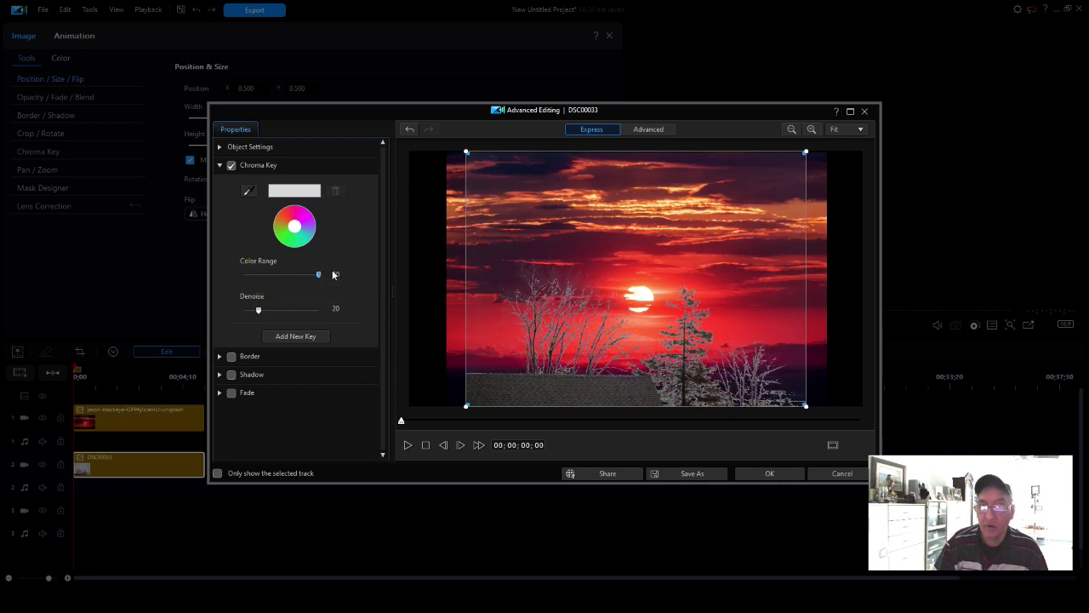
{"action": "left_click_drag", "start_coordinate": [258, 312], "coordinate": [279, 319]}
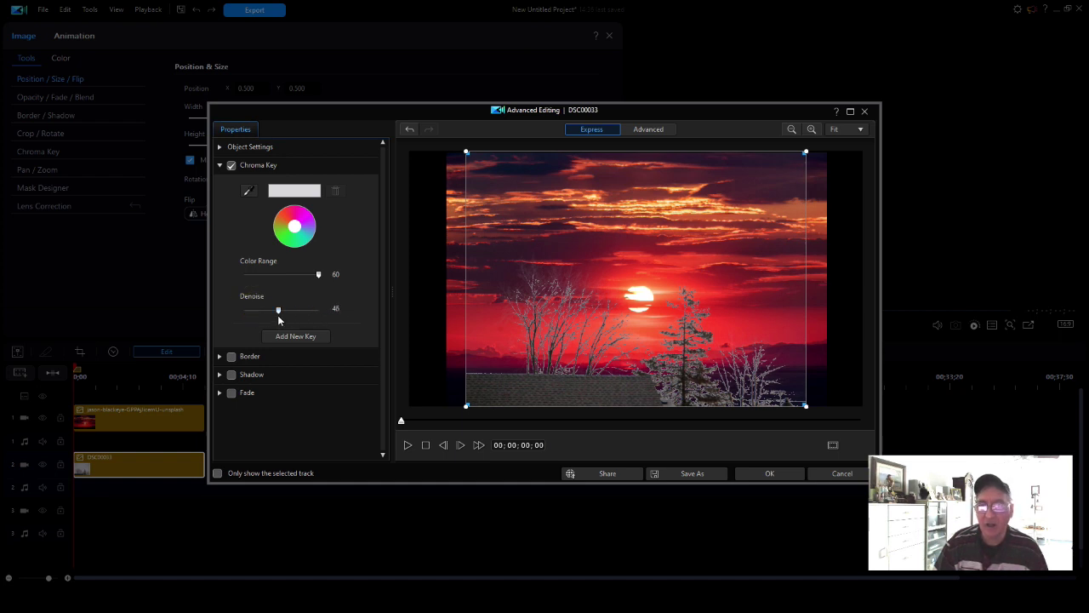
{"action": "left_click", "coordinate": [771, 474]}
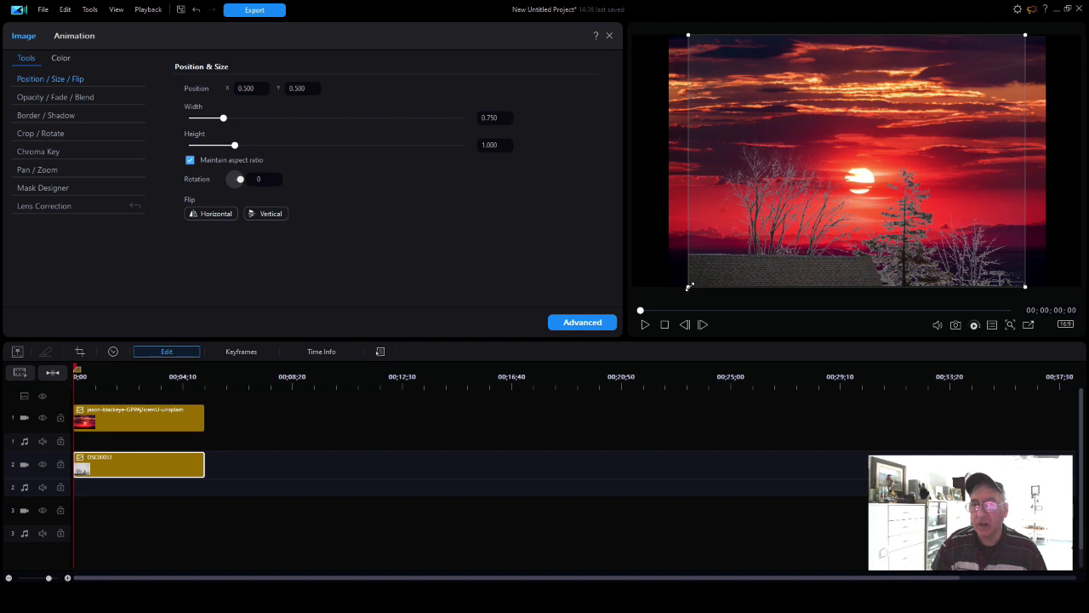
Shrink the tree photo slightly in the preview to about 0.745 width and 0.993 height
{"action": "left_click_drag", "start_coordinate": [689, 287], "coordinate": [690, 262]}
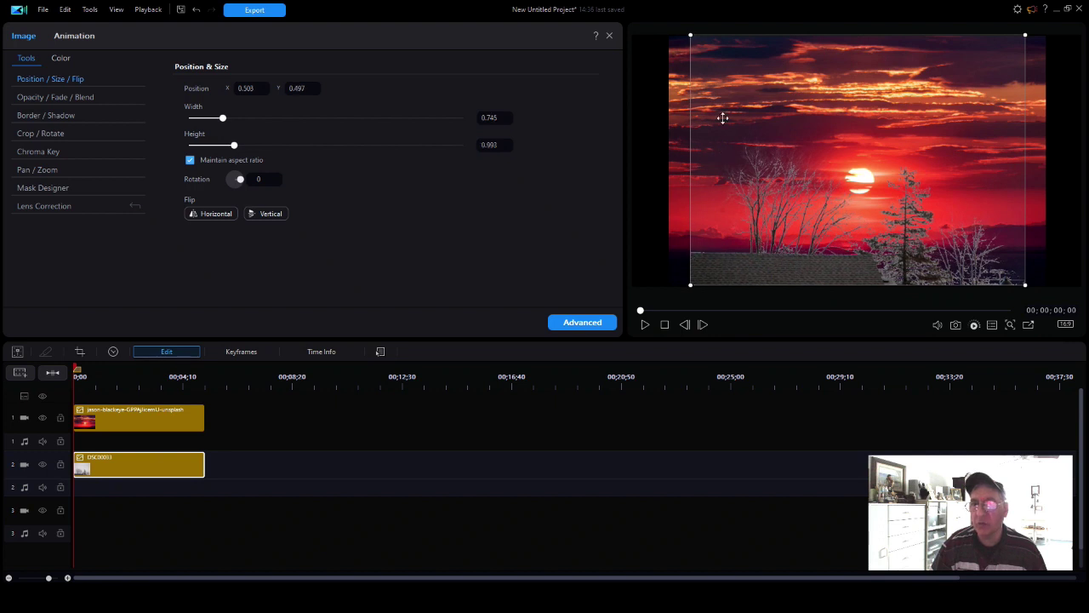
{"action": "left_click", "coordinate": [693, 442]}
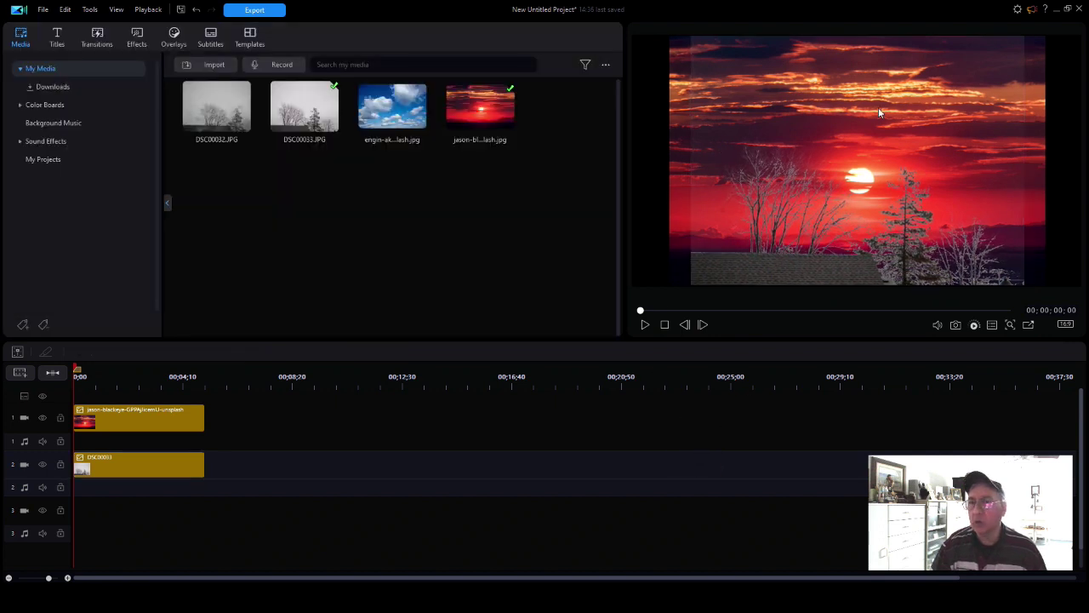
Turn off Maintain aspect ratio for the sunset photo and narrow it from both sides to match the tree photo's width
{"action": "left_click", "coordinate": [162, 412]}
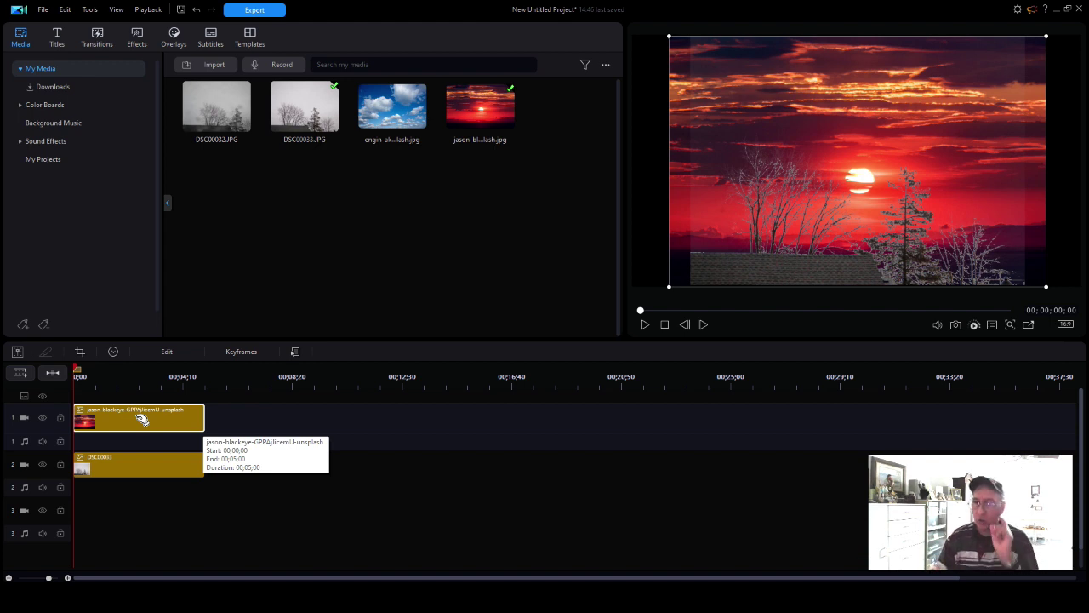
{"action": "left_click", "coordinate": [167, 352]}
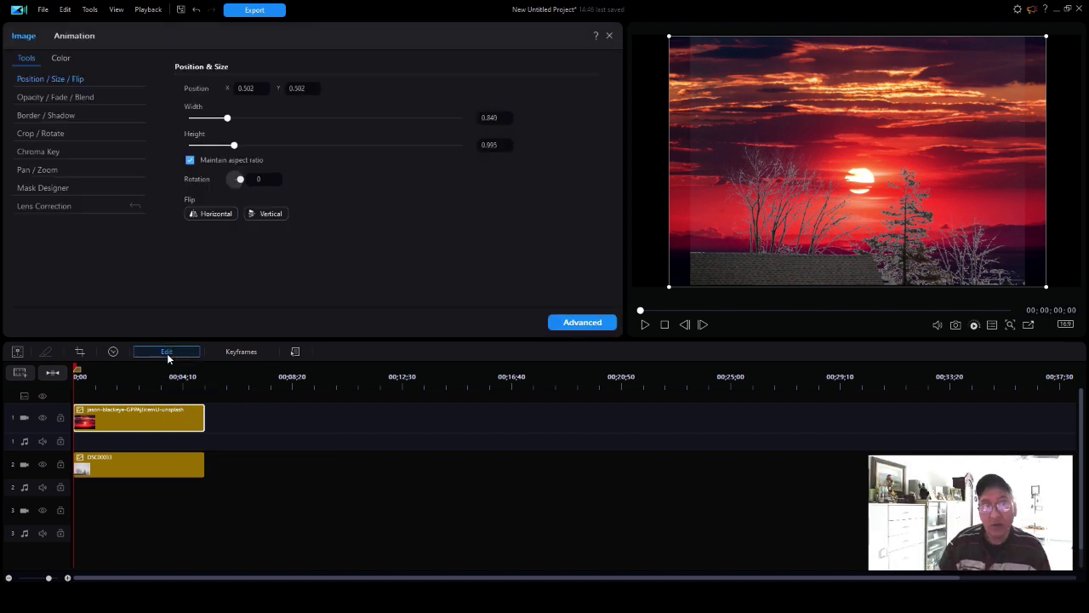
{"action": "left_click", "coordinate": [190, 161]}
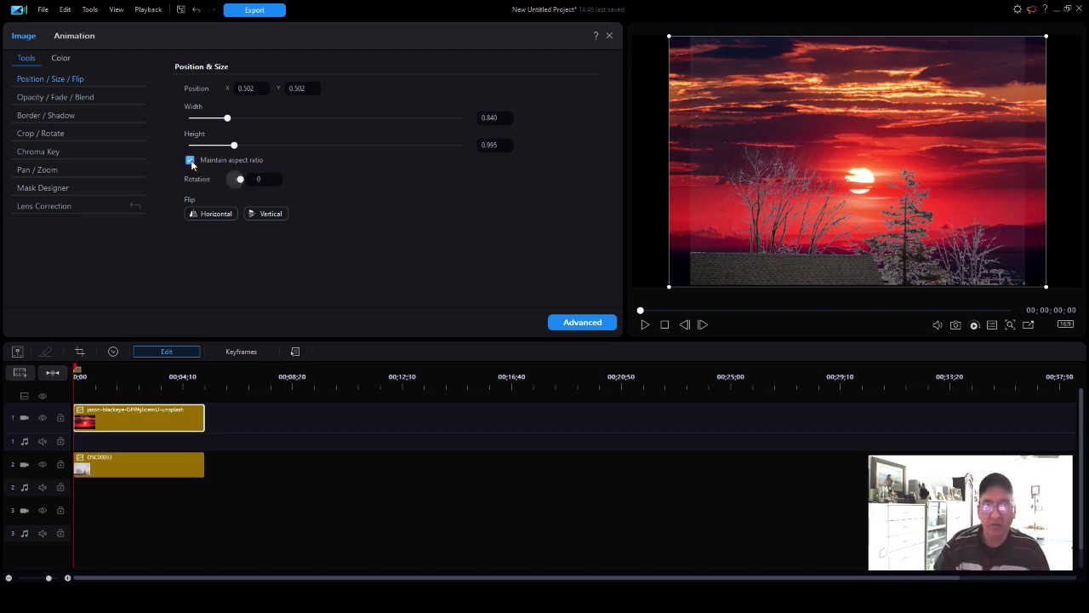
{"action": "left_click", "coordinate": [190, 161]}
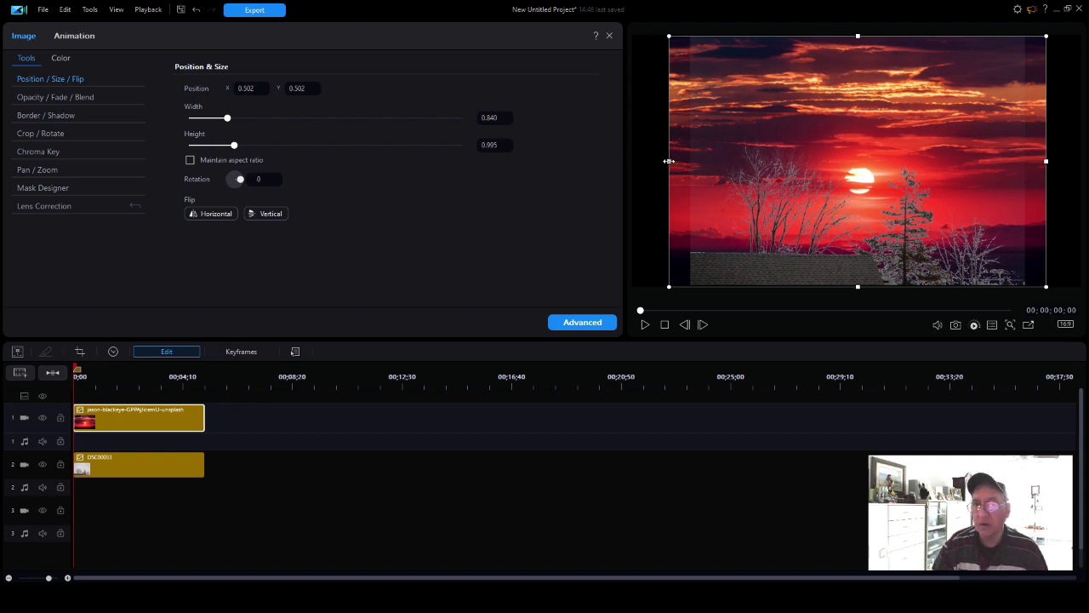
{"action": "left_click_drag", "start_coordinate": [669, 161], "coordinate": [688, 160]}
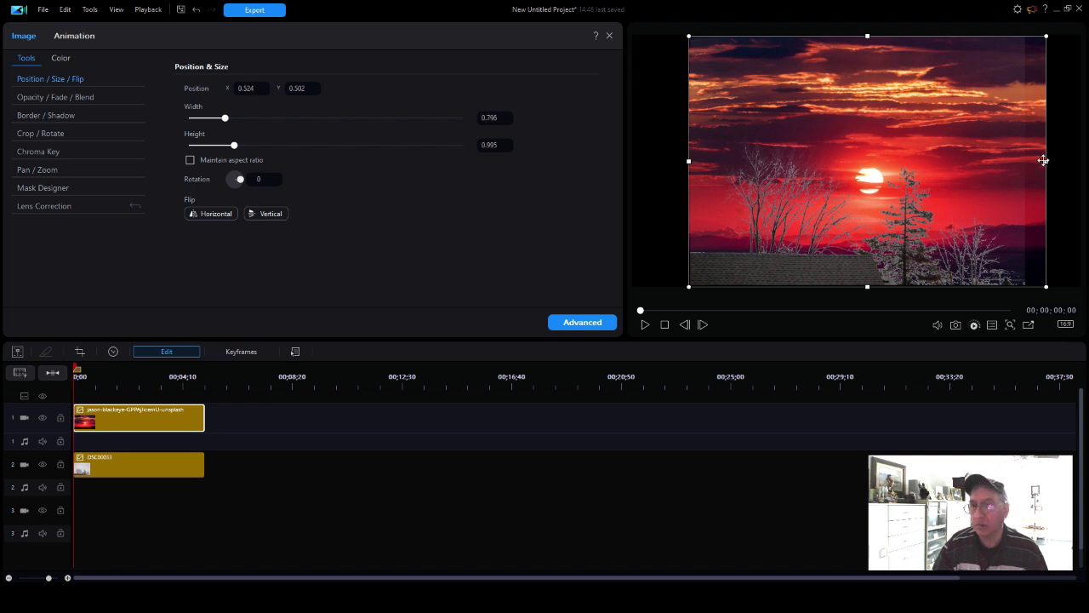
{"action": "left_click_drag", "start_coordinate": [1048, 162], "coordinate": [1025, 160]}
{"action": "left_click", "coordinate": [760, 509]}
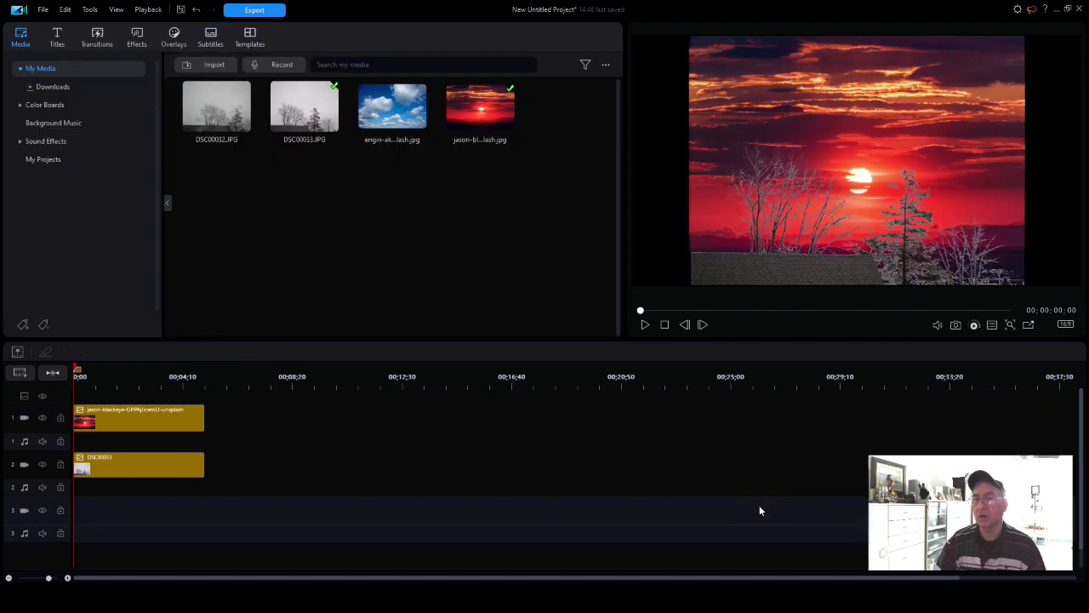
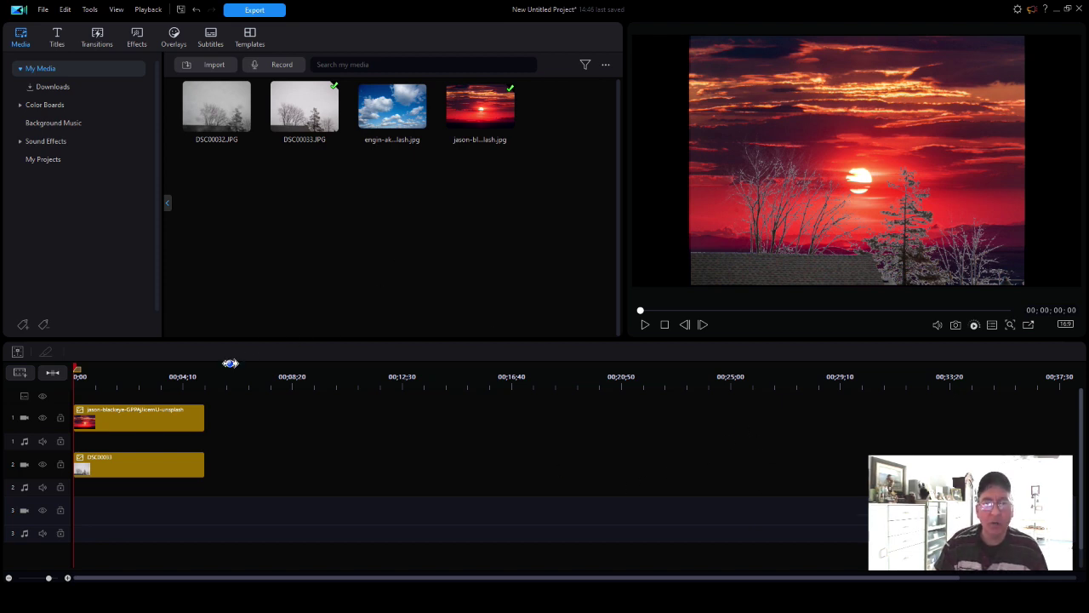
Enable Color Adjustment on the DSC00033 tree photo clip and set its exposure to 103
{"action": "left_click", "coordinate": [113, 465]}
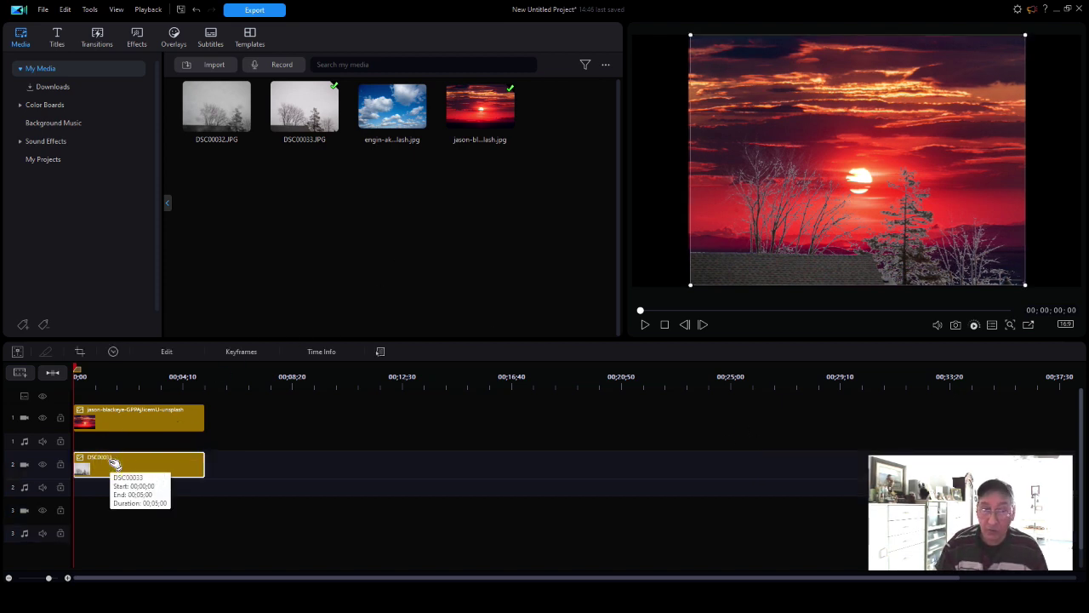
{"action": "left_click", "coordinate": [173, 353]}
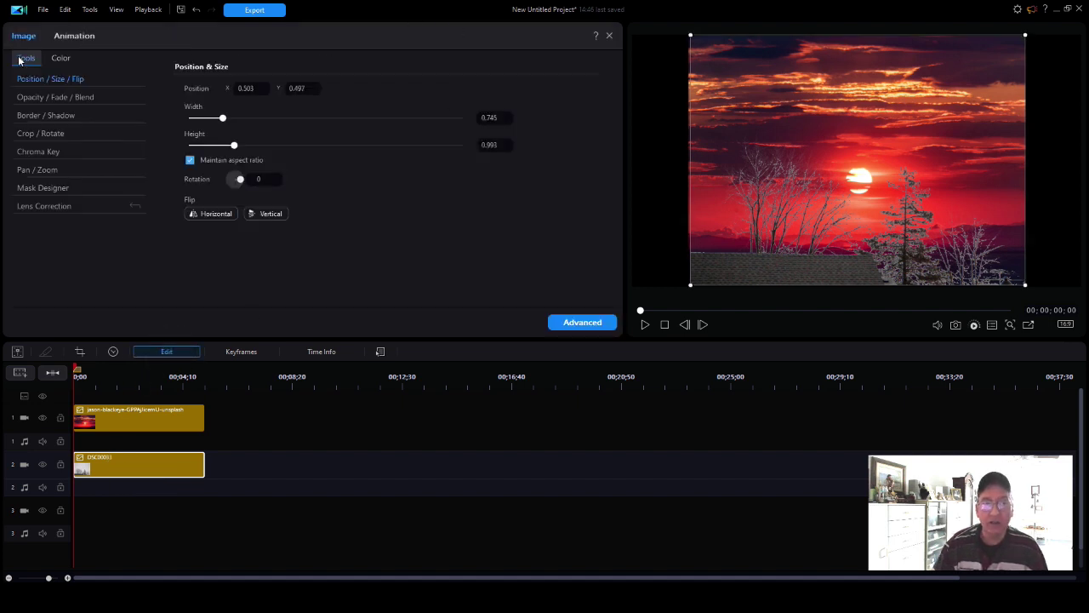
{"action": "left_click", "coordinate": [58, 57]}
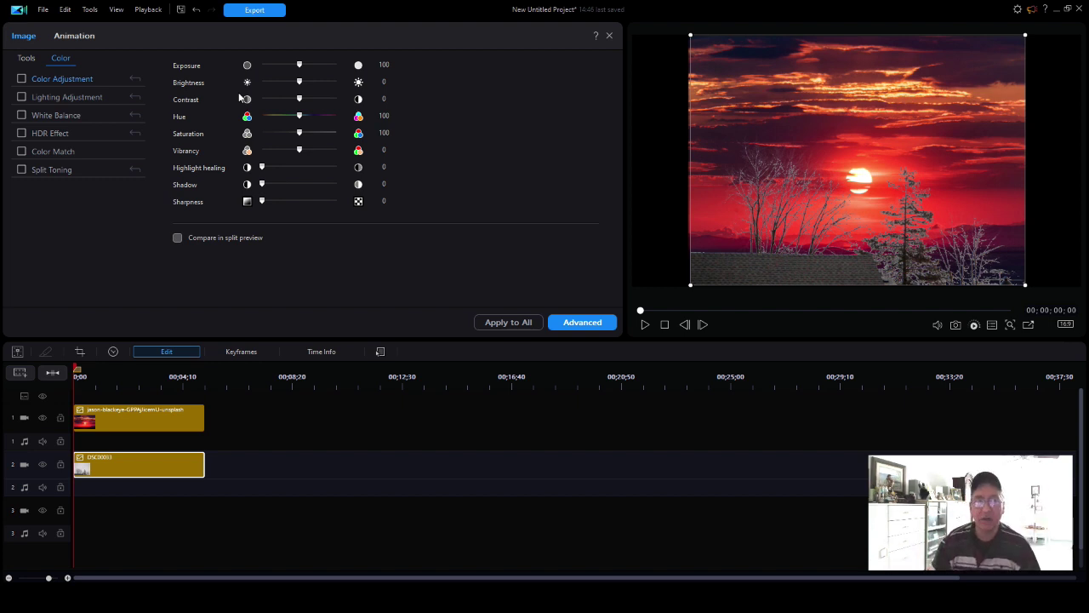
{"action": "left_click", "coordinate": [22, 79]}
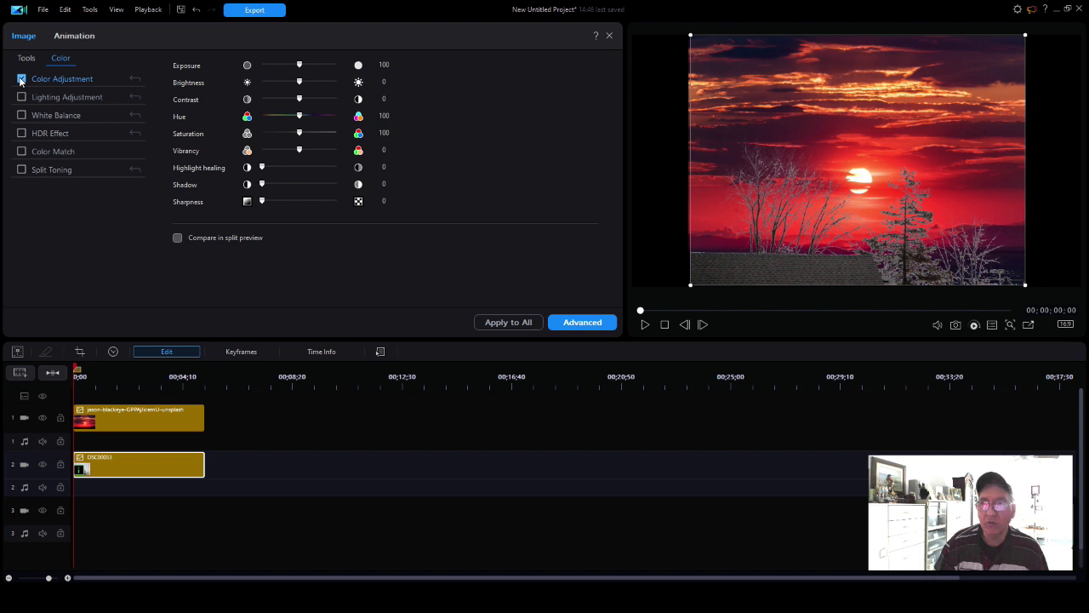
{"action": "left_click", "coordinate": [21, 80]}
{"action": "left_click", "coordinate": [21, 79]}
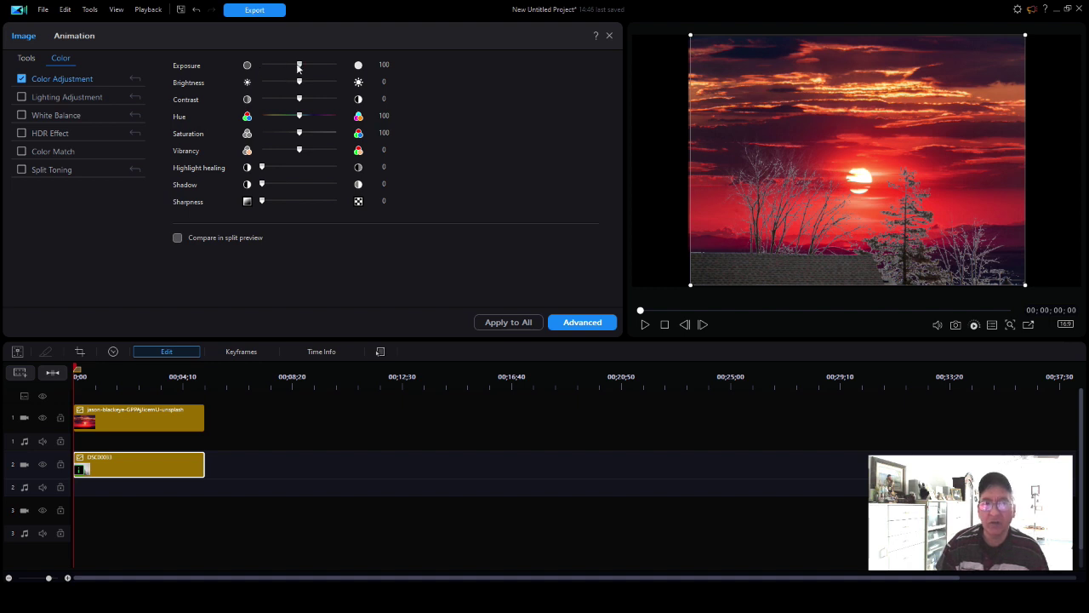
{"action": "mouse_move", "coordinate": [299, 65]}
{"action": "left_mouse_down"}
{"action": "mouse_move", "coordinate": [339, 65]}
{"action": "mouse_move", "coordinate": [295, 71]}
{"action": "left_mouse_up"}
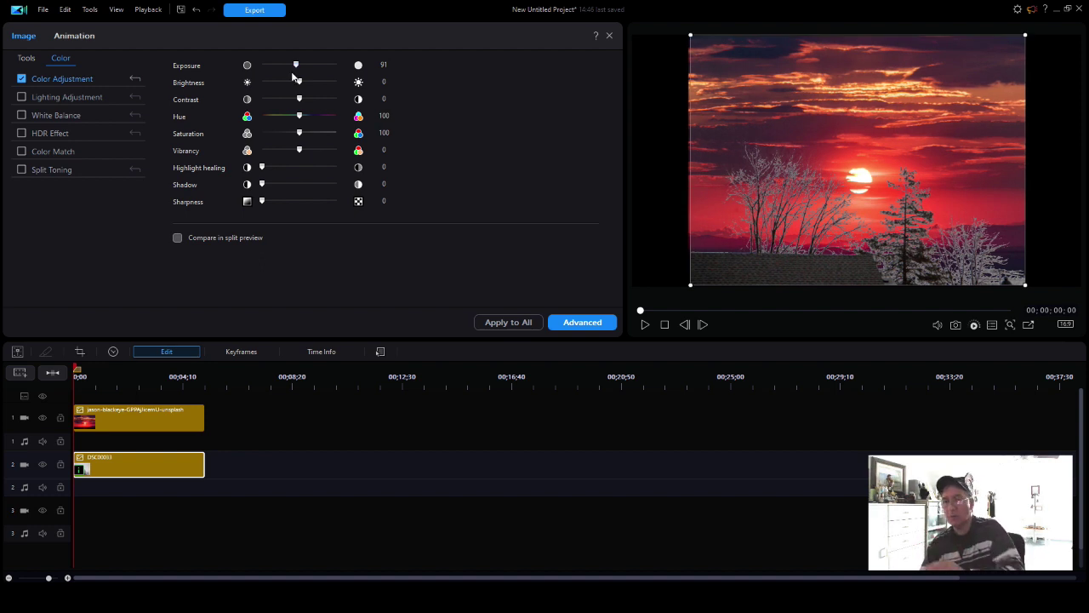
{"action": "left_click_drag", "start_coordinate": [297, 66], "coordinate": [298, 67]}
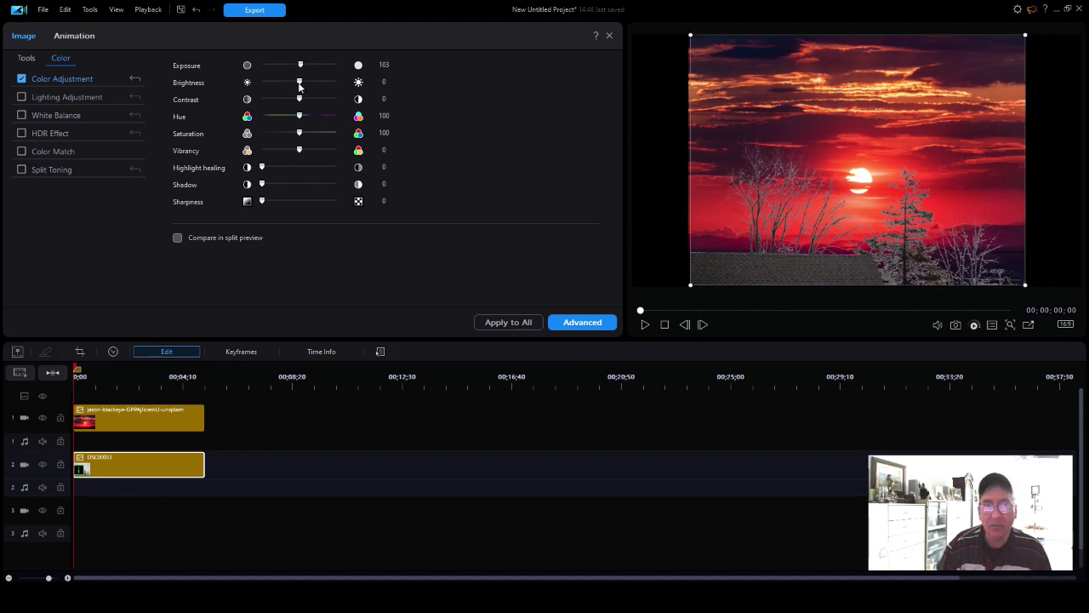
Set the tree photo's brightness to 3, contrast to 3, hue to 102, saturation to 102 and vibrancy to 5
{"action": "mouse_move", "coordinate": [300, 82]}
{"action": "left_mouse_down"}
{"action": "mouse_move", "coordinate": [338, 82]}
{"action": "mouse_move", "coordinate": [301, 88]}
{"action": "left_mouse_up"}
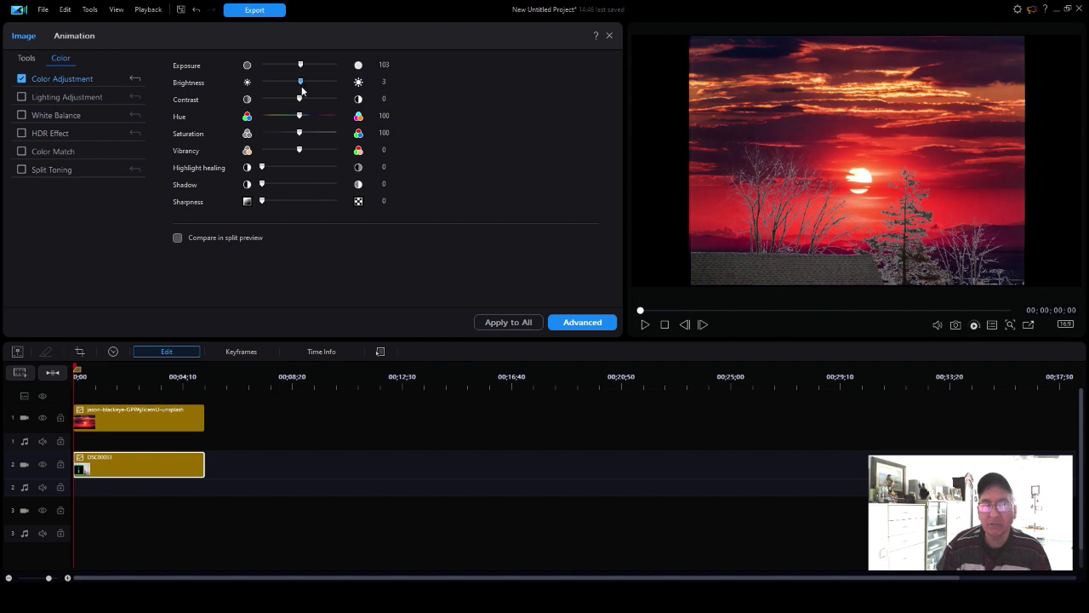
{"action": "mouse_move", "coordinate": [299, 100]}
{"action": "left_mouse_down"}
{"action": "mouse_move", "coordinate": [347, 97]}
{"action": "mouse_move", "coordinate": [301, 103]}
{"action": "left_mouse_up"}
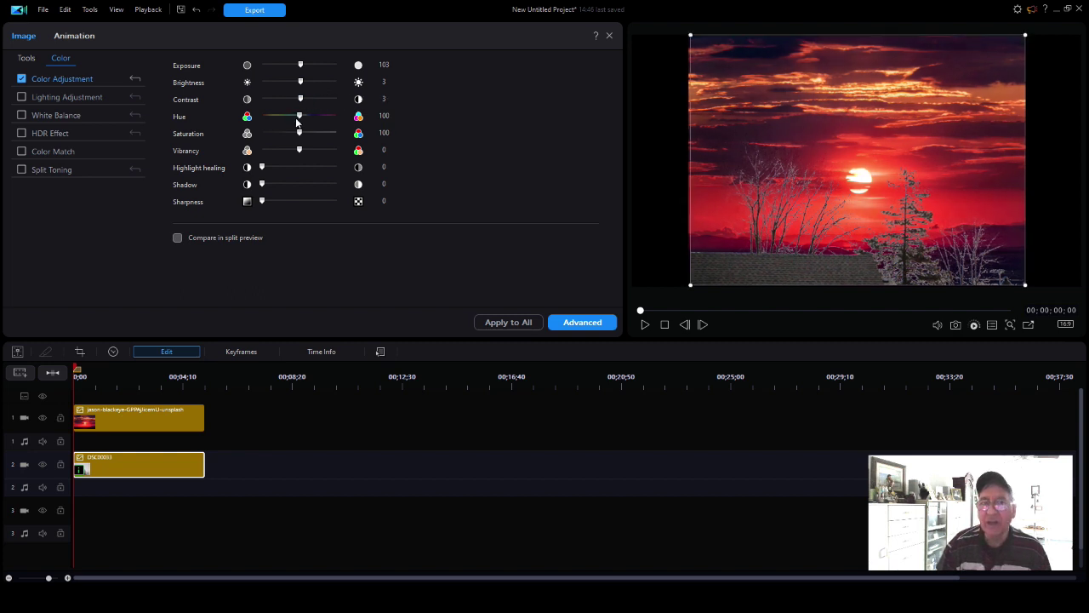
{"action": "mouse_move", "coordinate": [300, 117]}
{"action": "left_mouse_down"}
{"action": "mouse_move", "coordinate": [326, 116]}
{"action": "mouse_move", "coordinate": [261, 116]}
{"action": "mouse_move", "coordinate": [302, 118]}
{"action": "left_mouse_up"}
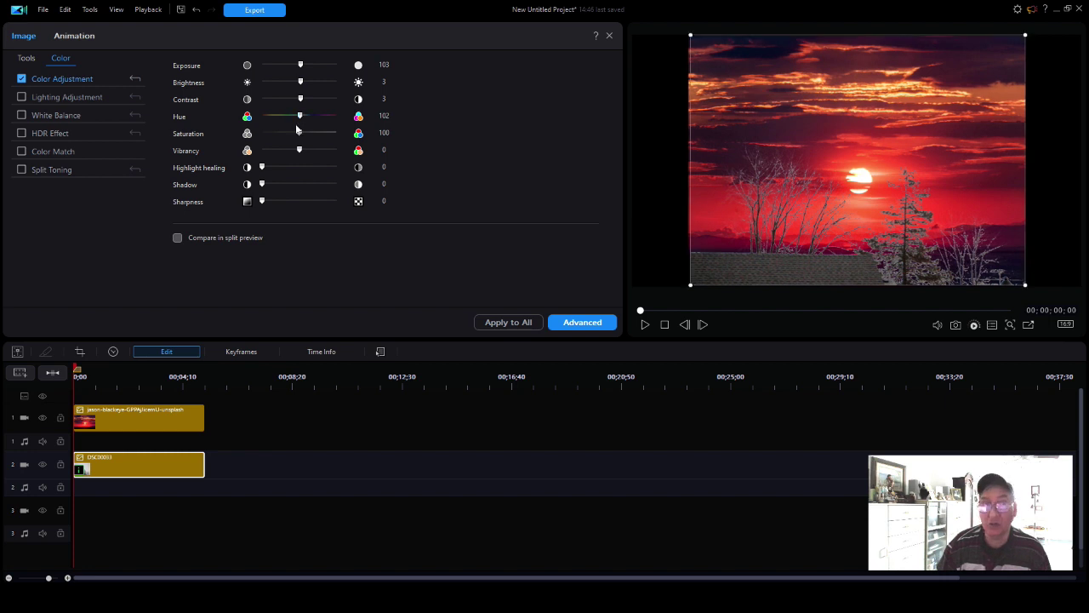
{"action": "mouse_move", "coordinate": [301, 135]}
{"action": "left_mouse_down"}
{"action": "mouse_move", "coordinate": [346, 132]}
{"action": "mouse_move", "coordinate": [247, 134]}
{"action": "mouse_move", "coordinate": [337, 149]}
{"action": "mouse_move", "coordinate": [242, 155]}
{"action": "mouse_move", "coordinate": [301, 152]}
{"action": "left_mouse_up"}
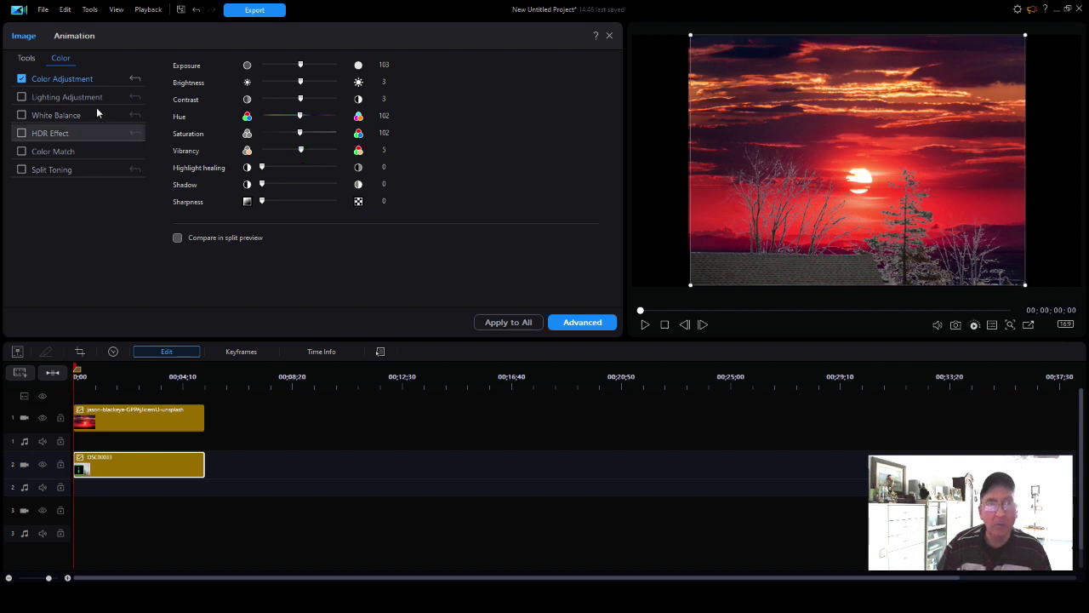
Enable Lighting Adjustment, White Balance and HDR Effect for the tree photo
{"action": "left_click", "coordinate": [21, 98]}
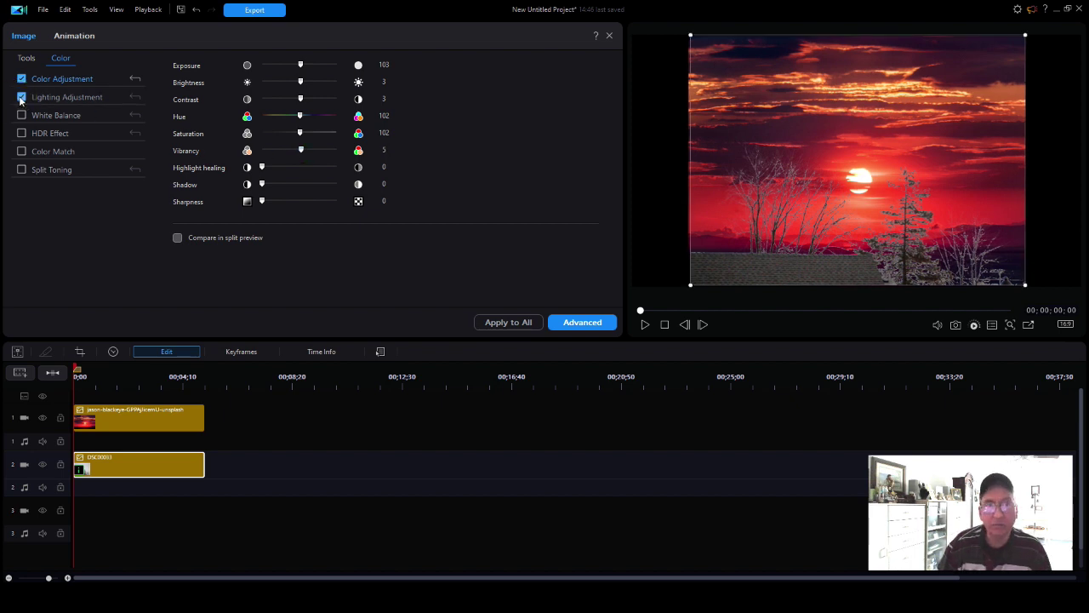
{"action": "left_click", "coordinate": [21, 116]}
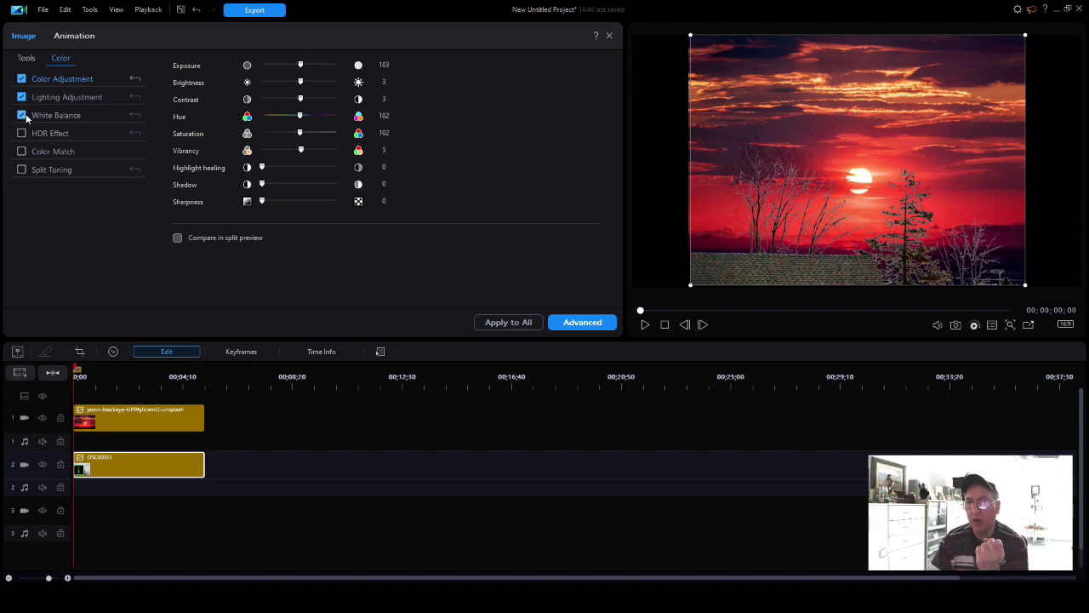
{"action": "left_click", "coordinate": [21, 134]}
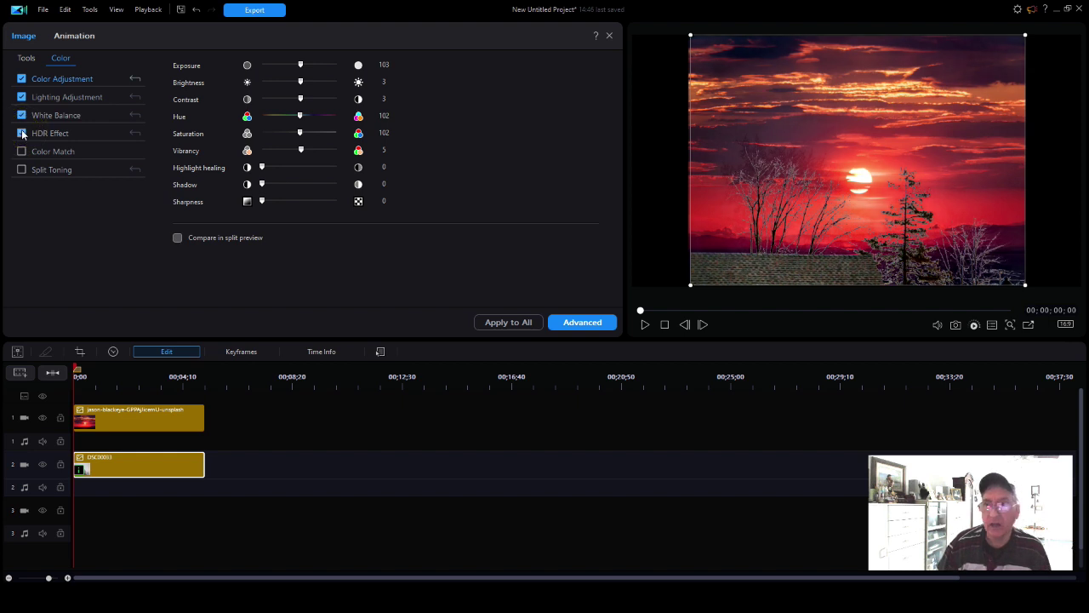
{"action": "left_click", "coordinate": [23, 134]}
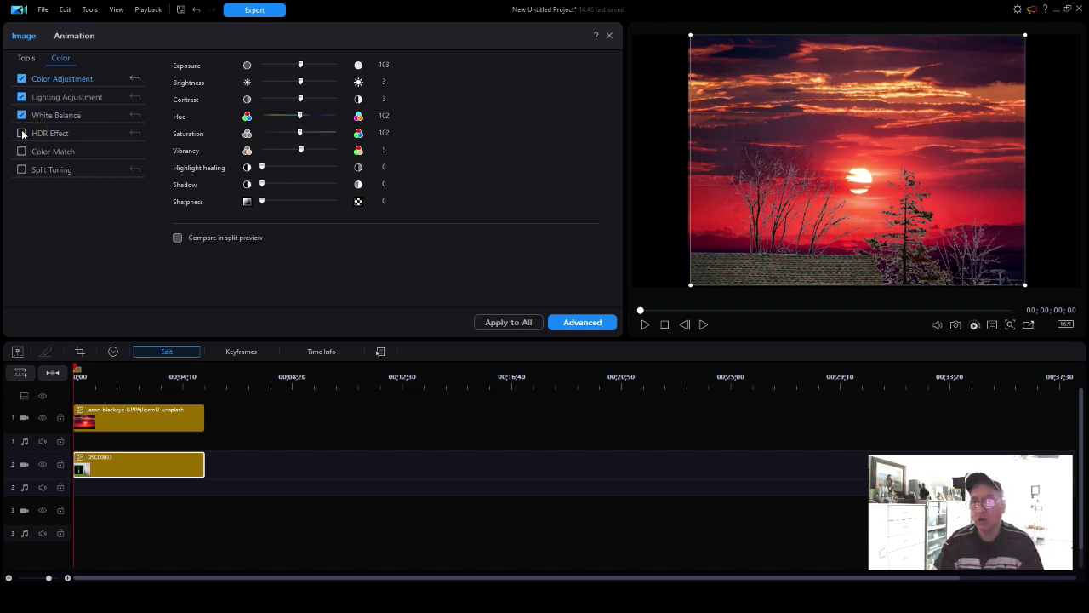
{"action": "left_click", "coordinate": [22, 133]}
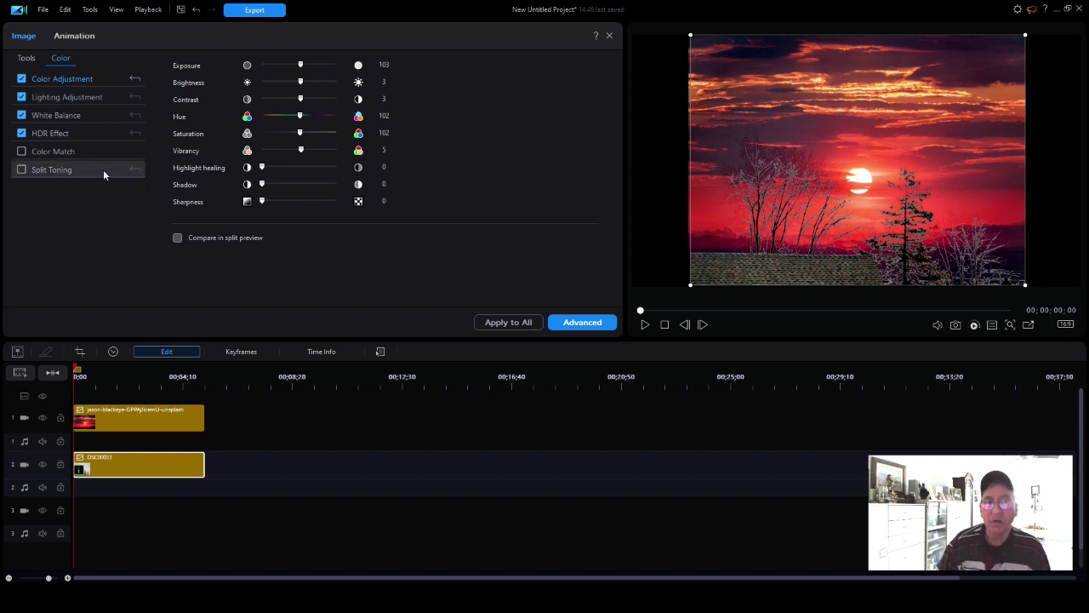
Raise the tree photo's sharpness to the maximum
{"action": "left_click_drag", "start_coordinate": [262, 202], "coordinate": [349, 196]}
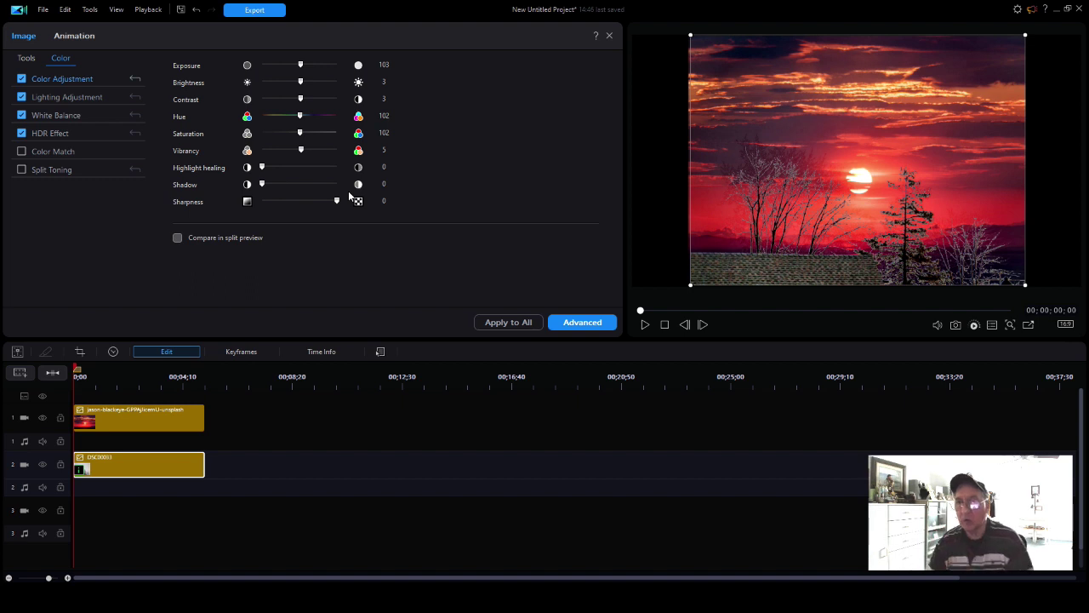
Try moderate sharpness, shadow and highlight healing levels on the tree photo, and close its colour settings
{"action": "left_click_drag", "start_coordinate": [340, 199], "coordinate": [319, 208]}
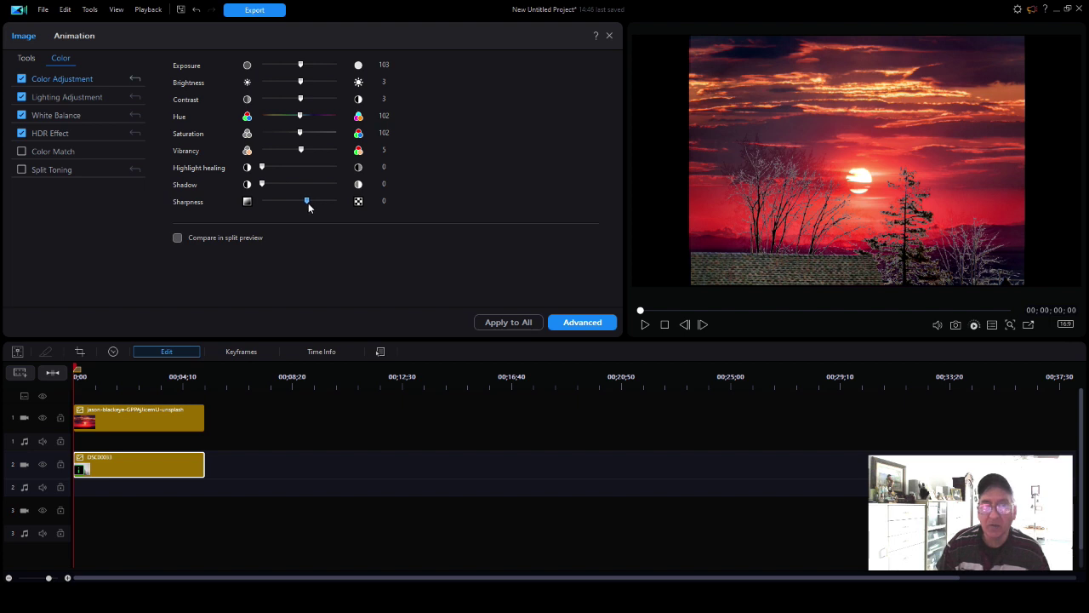
{"action": "left_click_drag", "start_coordinate": [309, 207], "coordinate": [308, 202]}
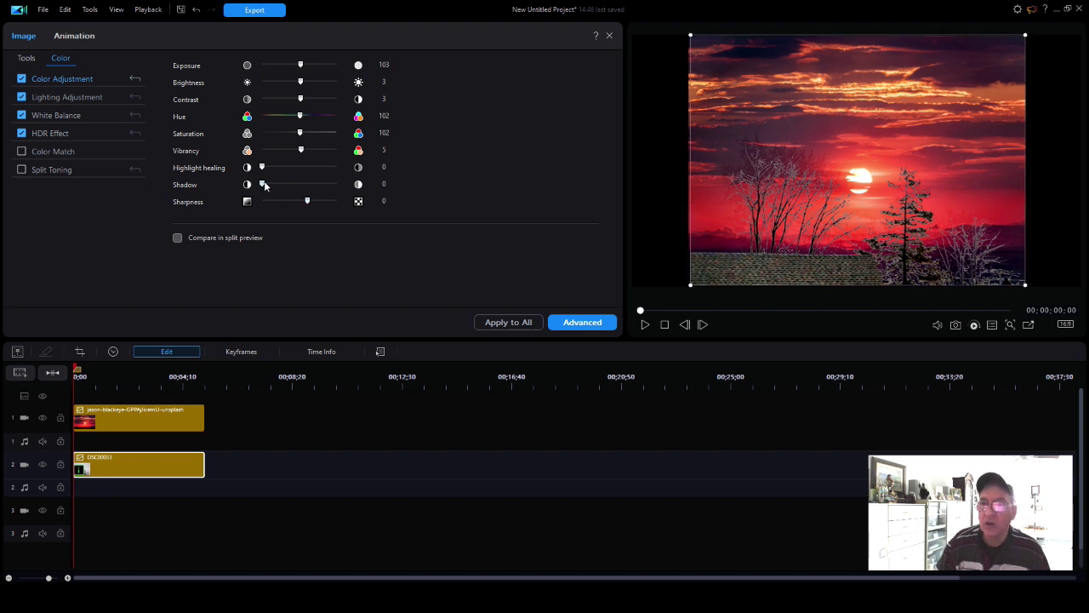
{"action": "left_click_drag", "start_coordinate": [262, 186], "coordinate": [300, 188]}
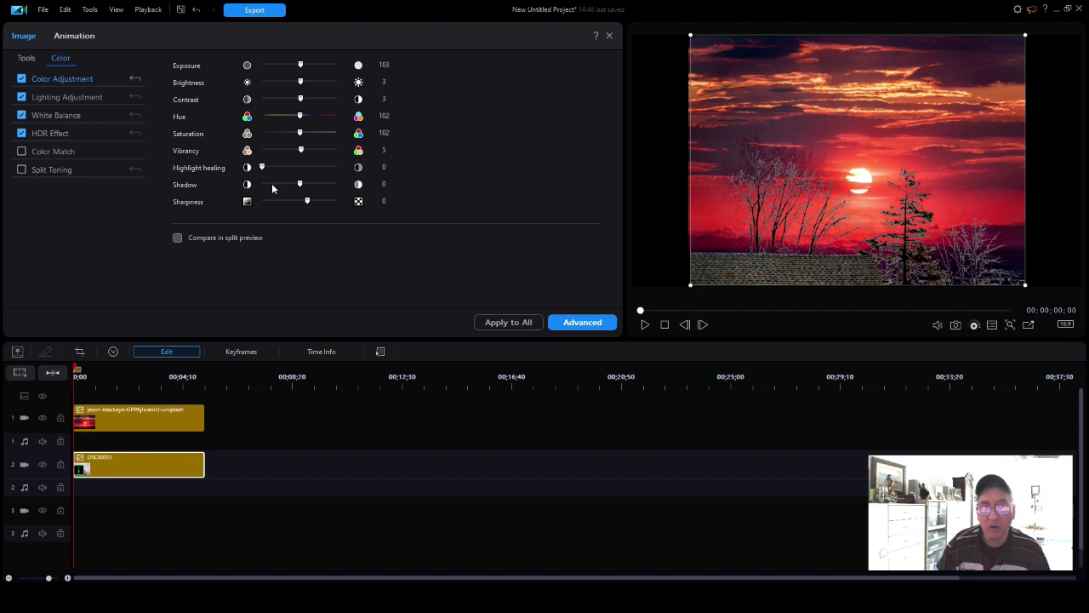
{"action": "left_click_drag", "start_coordinate": [299, 186], "coordinate": [261, 185]}
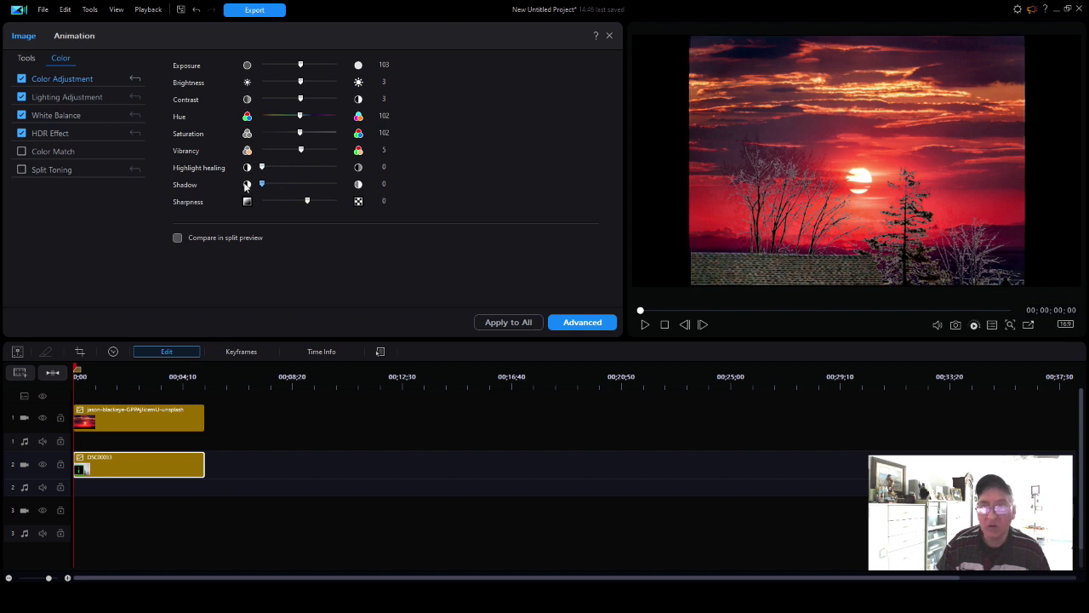
{"action": "mouse_move", "coordinate": [259, 168]}
{"action": "left_mouse_down"}
{"action": "mouse_move", "coordinate": [368, 171]}
{"action": "mouse_move", "coordinate": [237, 179]}
{"action": "mouse_move", "coordinate": [297, 176]}
{"action": "left_mouse_up"}
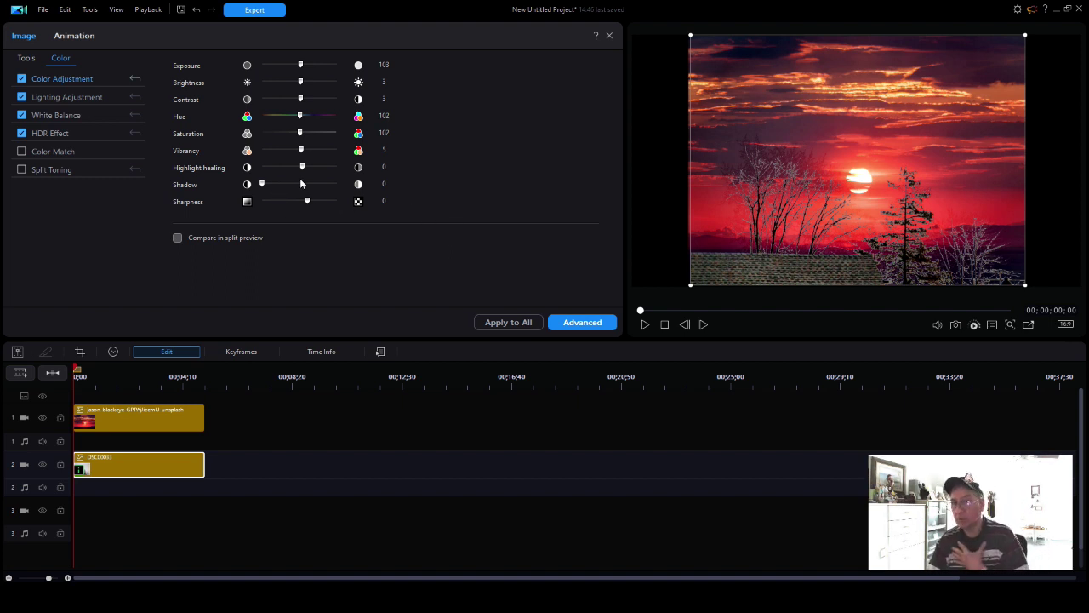
{"action": "left_click", "coordinate": [609, 37]}
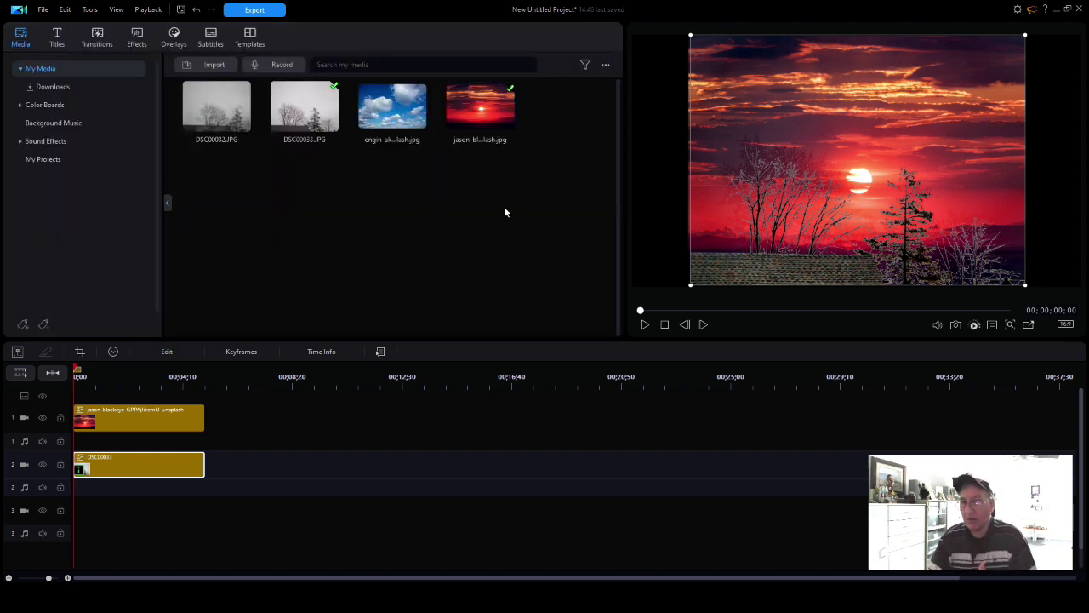
Overwrite the sunset sky clip on video track 1 with the blue cloudy sky image from the media library
{"action": "left_click_drag", "start_coordinate": [402, 116], "coordinate": [309, 267]}
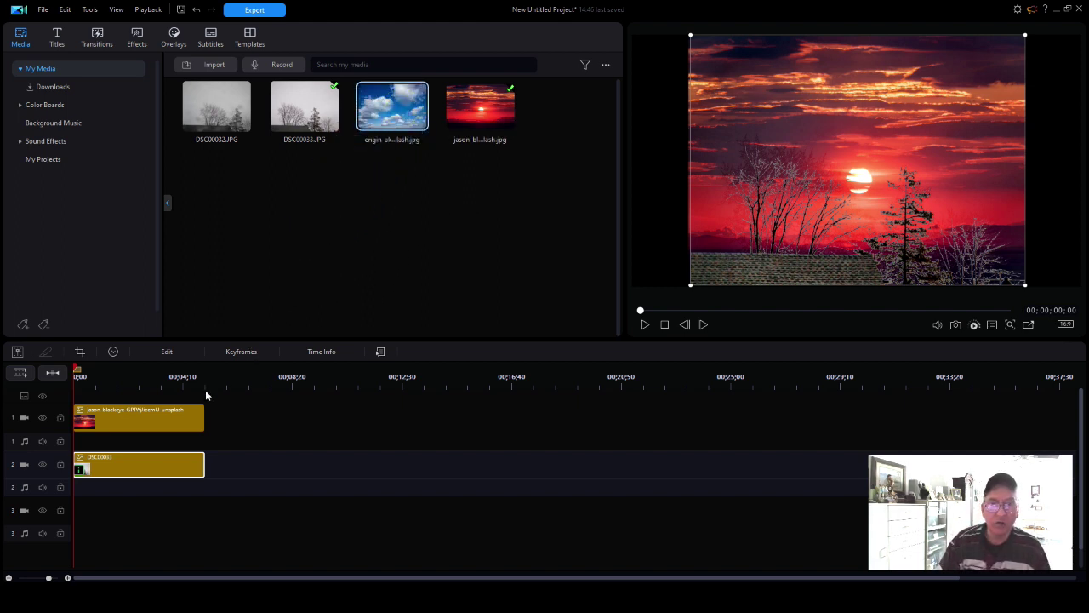
{"action": "left_click", "coordinate": [372, 132]}
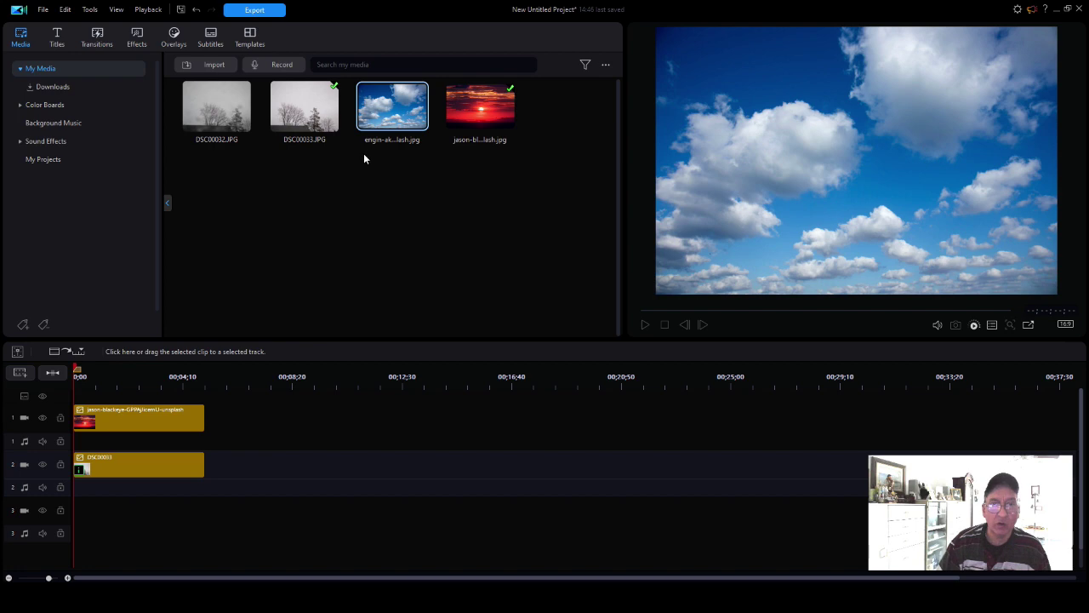
{"action": "left_click_drag", "start_coordinate": [388, 150], "coordinate": [358, 217]}
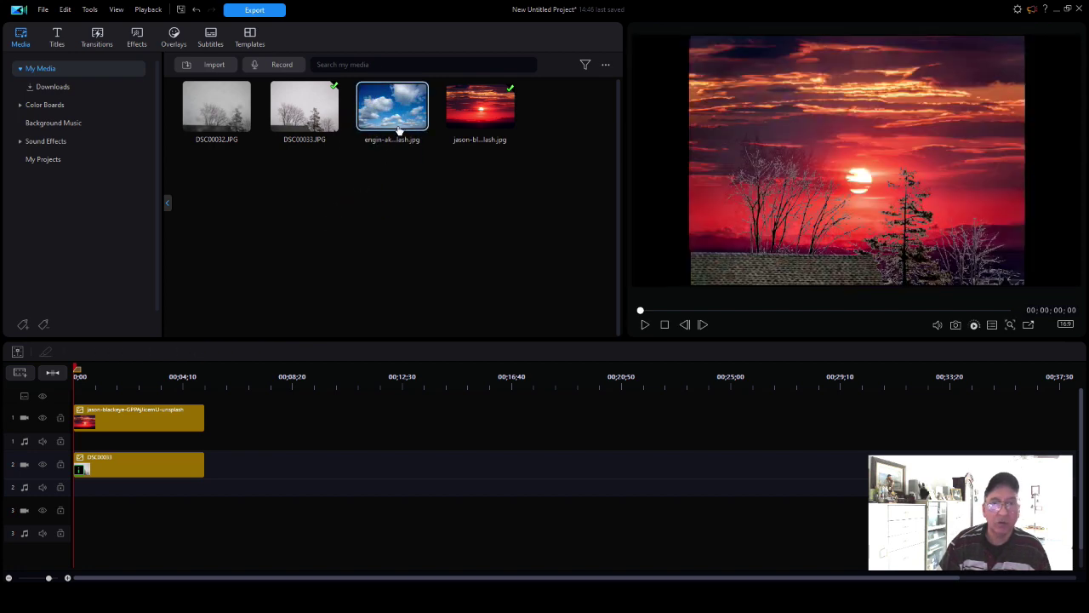
{"action": "left_click_drag", "start_coordinate": [388, 124], "coordinate": [75, 425]}
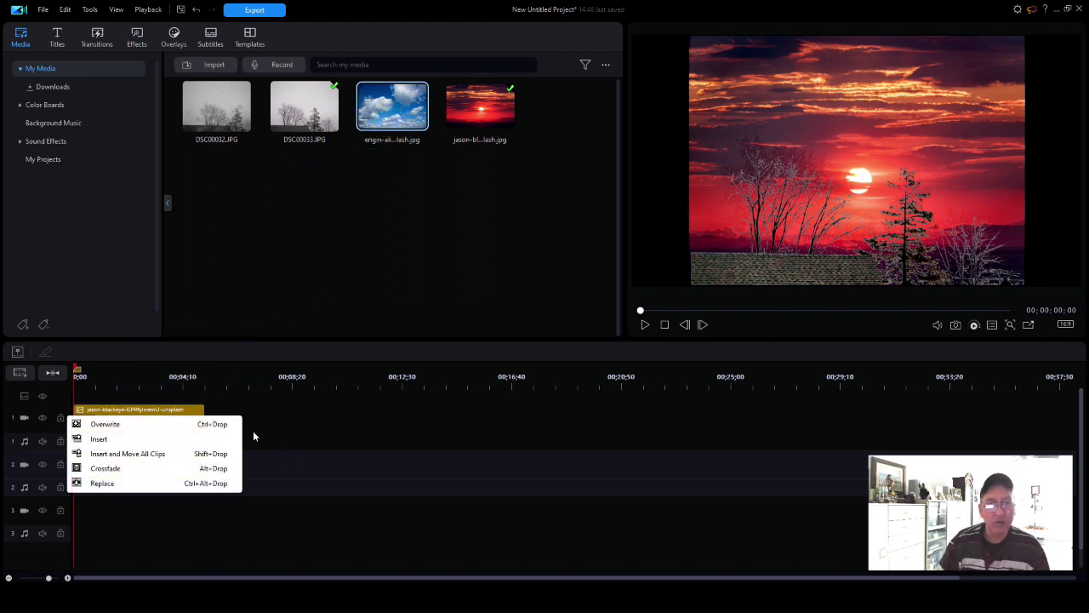
{"action": "left_click", "coordinate": [113, 427]}
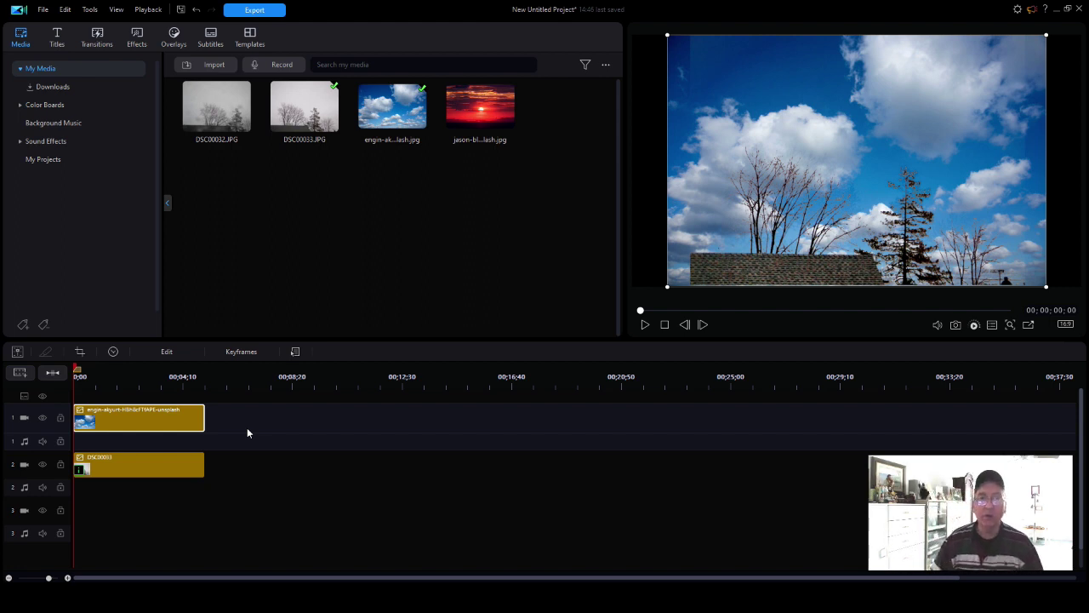
Preview the original DSC00033 photo, and examine the blue-sky composite at 00;00;01;18 on the timeline
{"action": "left_click", "coordinate": [298, 106]}
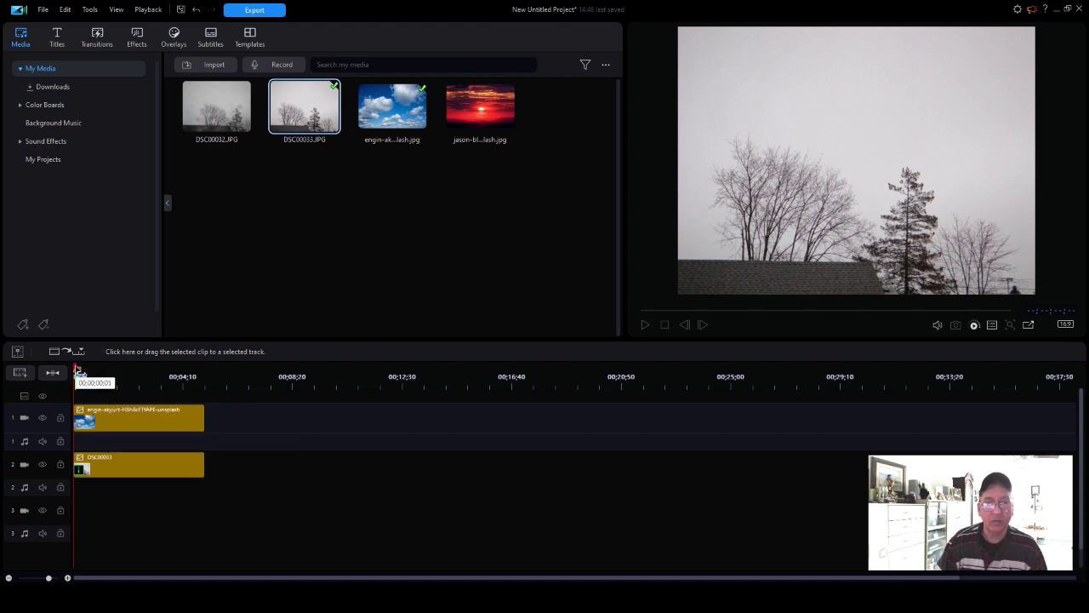
{"action": "left_click_drag", "start_coordinate": [76, 369], "coordinate": [110, 370]}
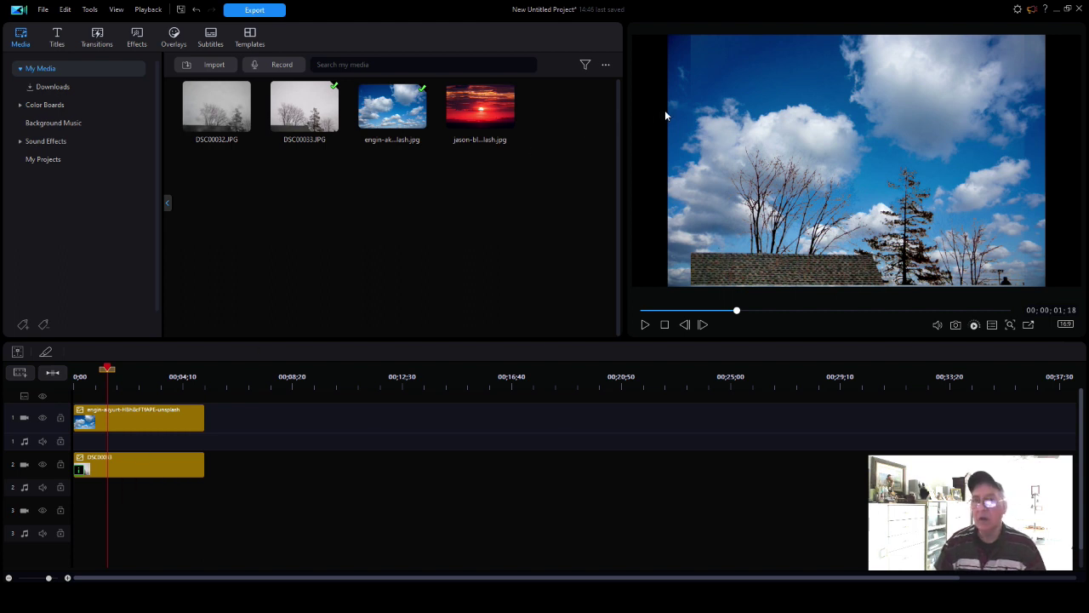
{"action": "left_click", "coordinate": [696, 95]}
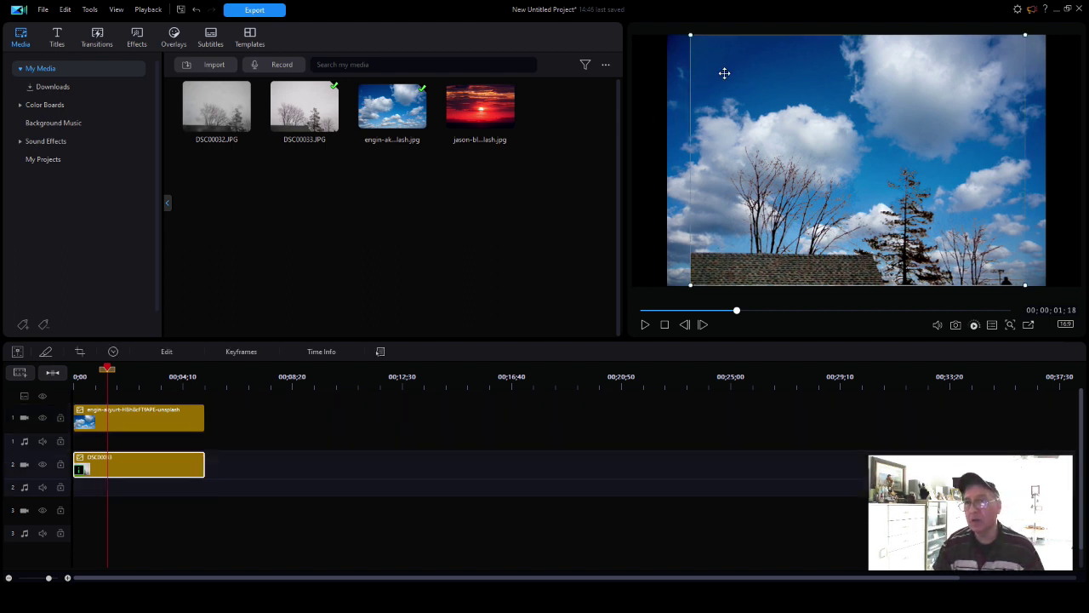
{"action": "left_click", "coordinate": [604, 398]}
{"action": "left_click", "coordinate": [571, 439]}
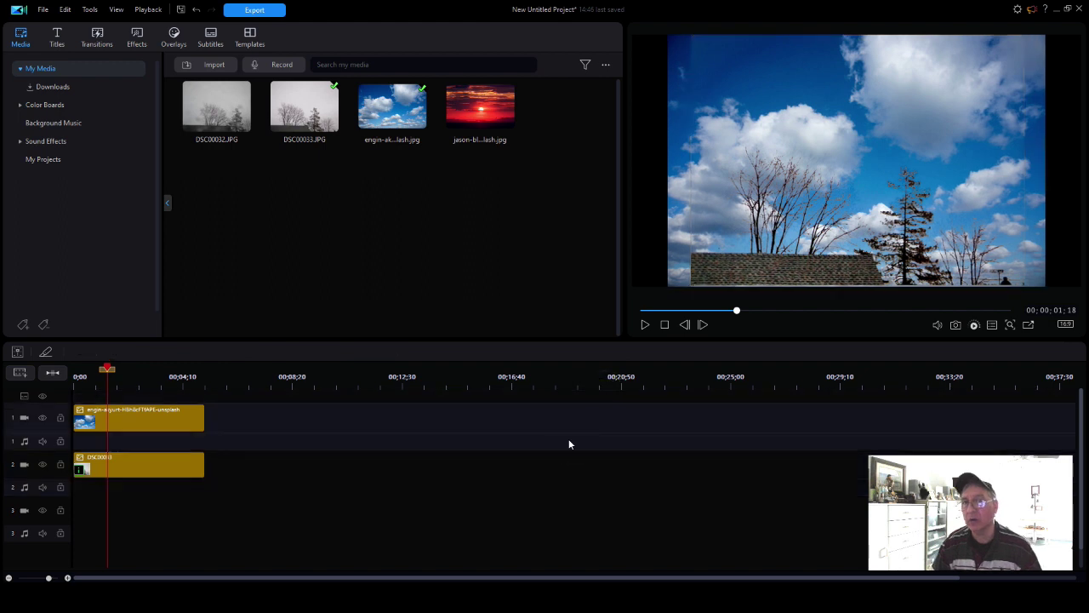
Open the DSC00033 clip for editing and enlarge the tree photo to span the full width of the blue sky image
{"action": "left_click", "coordinate": [126, 465]}
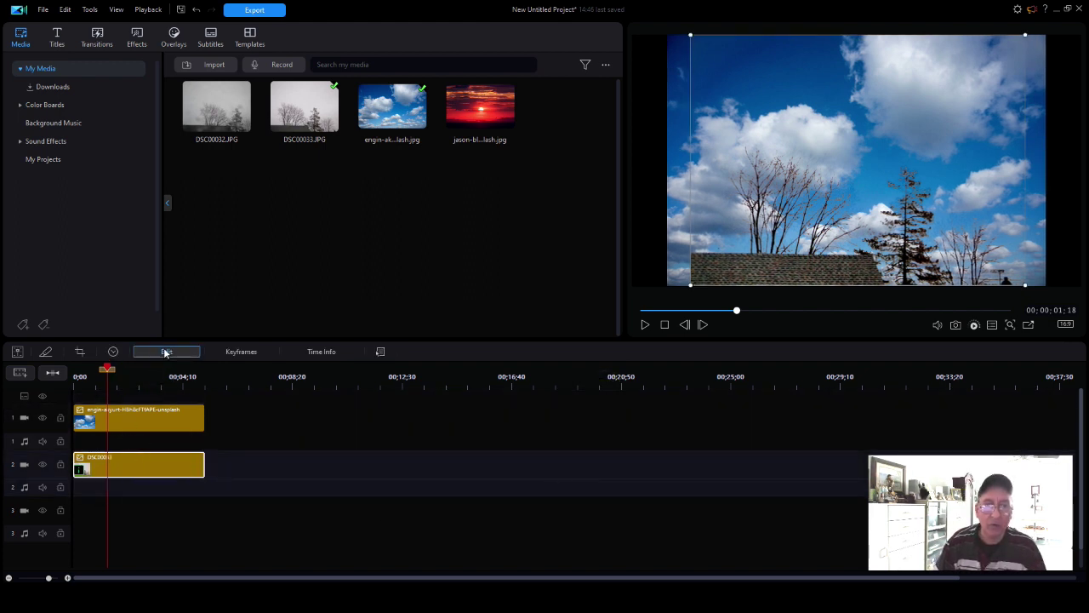
{"action": "left_click", "coordinate": [166, 352]}
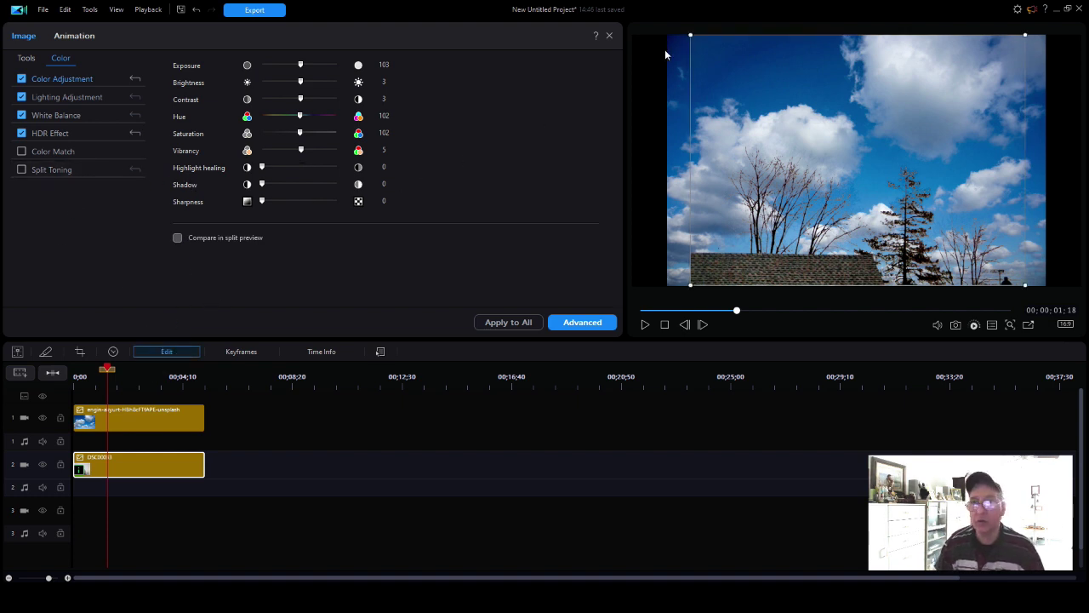
{"action": "left_click_drag", "start_coordinate": [692, 35], "coordinate": [665, 35]}
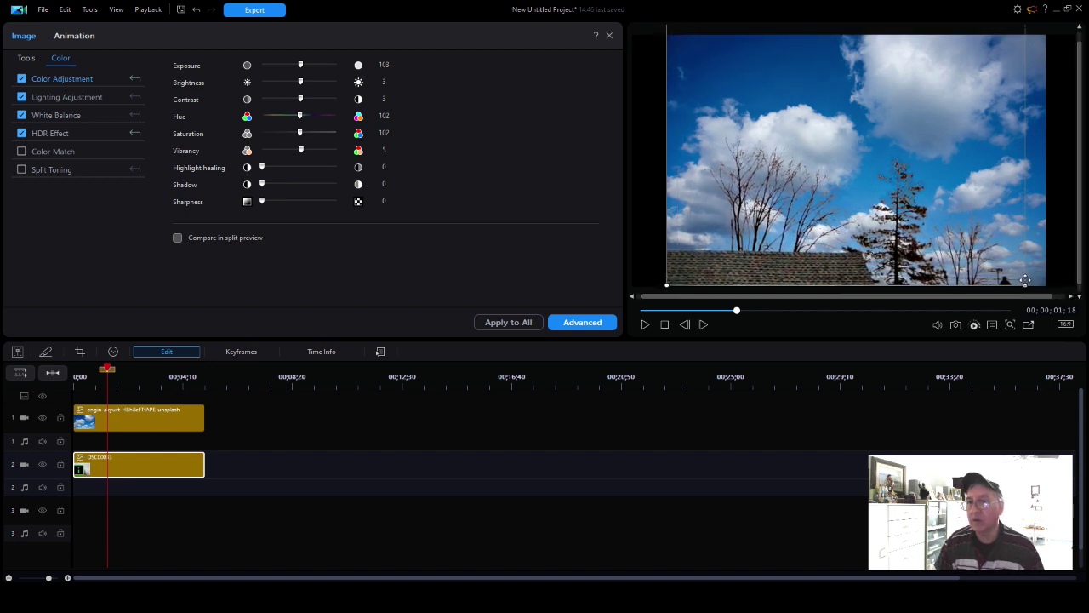
{"action": "left_click_drag", "start_coordinate": [1025, 285], "coordinate": [1045, 282]}
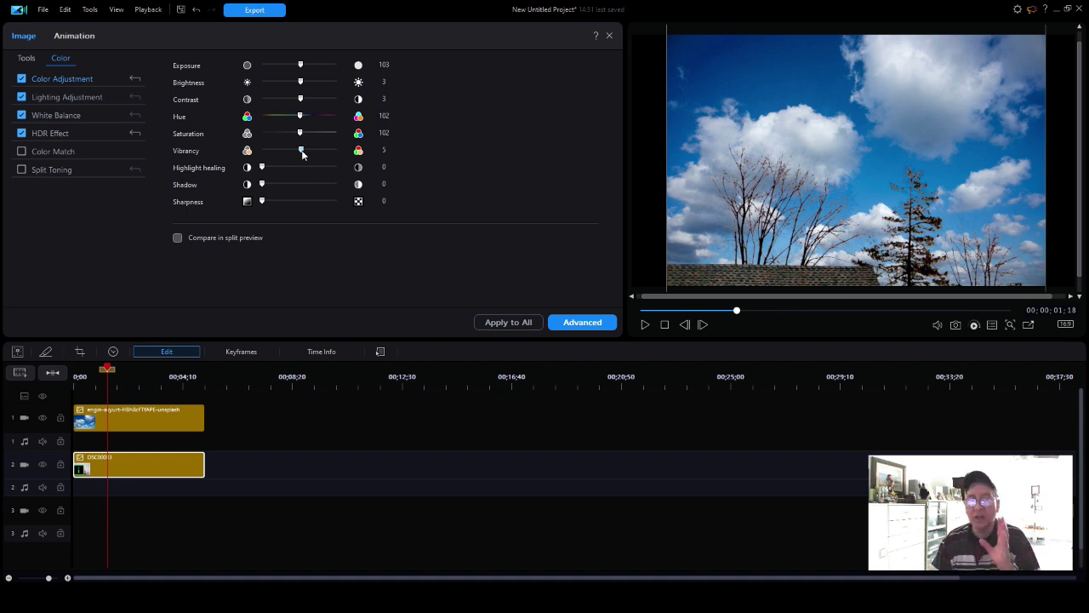
Set the tree photo's vibrancy and contrast both to 100
{"action": "left_click_drag", "start_coordinate": [302, 151], "coordinate": [364, 154]}
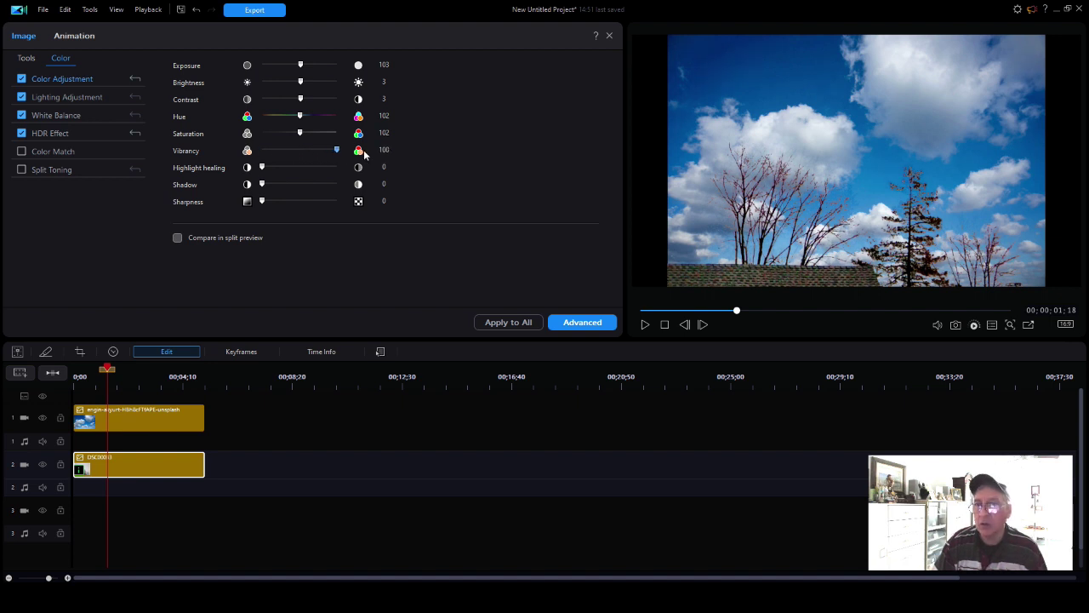
{"action": "left_click", "coordinate": [301, 134]}
{"action": "mouse_move", "coordinate": [300, 133]}
{"action": "left_mouse_down"}
{"action": "mouse_move", "coordinate": [335, 140]}
{"action": "mouse_move", "coordinate": [249, 150]}
{"action": "mouse_move", "coordinate": [300, 142]}
{"action": "left_mouse_up"}
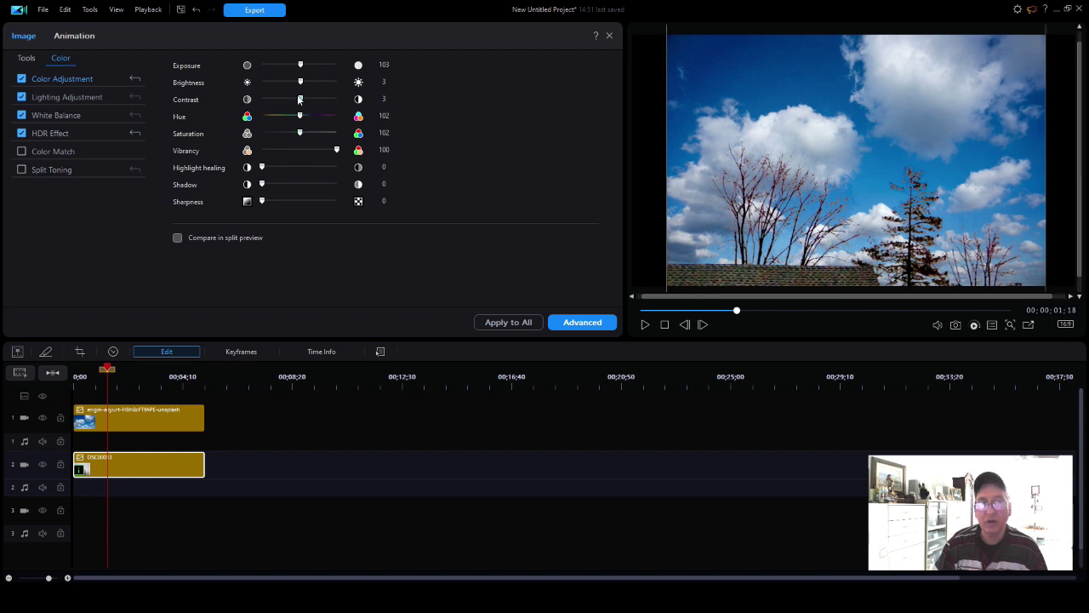
{"action": "left_click_drag", "start_coordinate": [301, 99], "coordinate": [349, 102]}
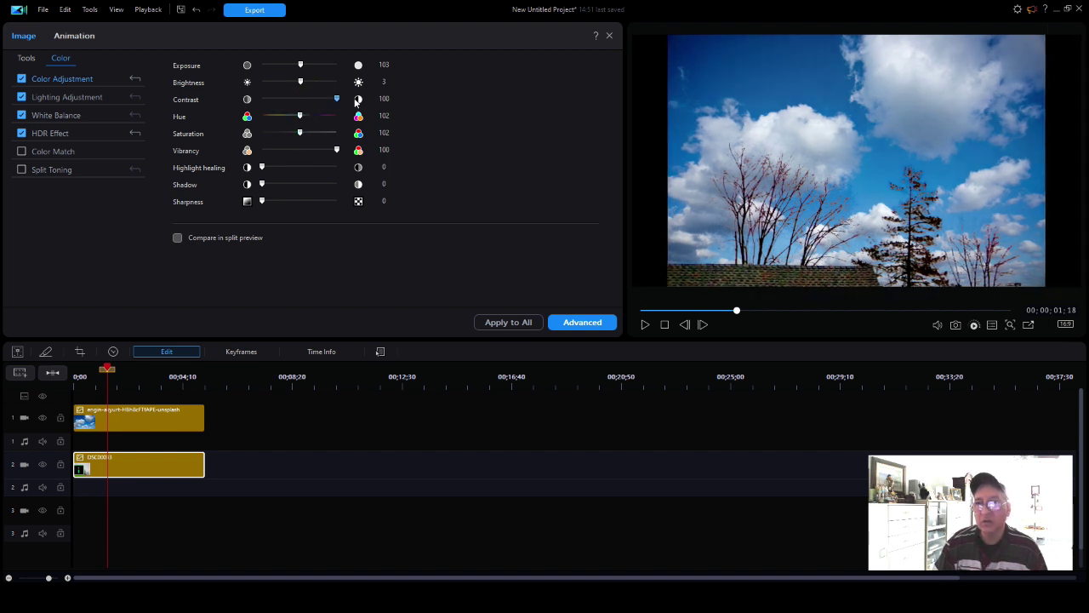
{"action": "mouse_move", "coordinate": [337, 101]}
{"action": "left_mouse_down"}
{"action": "mouse_move", "coordinate": [251, 102]}
{"action": "mouse_move", "coordinate": [343, 102]}
{"action": "left_mouse_up"}
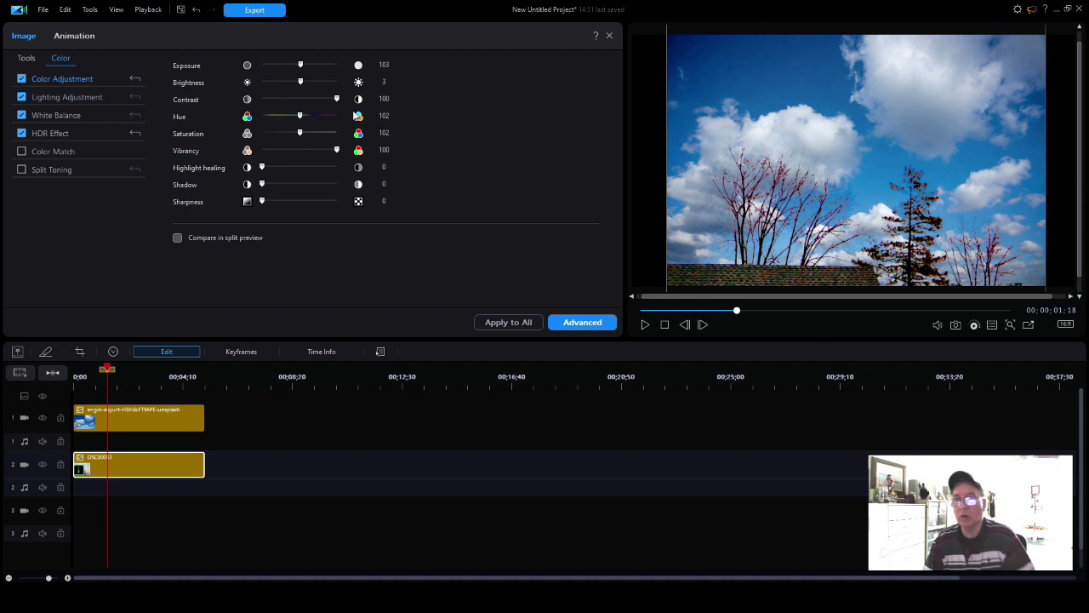
Try darker brightness levels on the tree photo, and set its brightness to 5
{"action": "mouse_move", "coordinate": [300, 84]}
{"action": "left_mouse_down"}
{"action": "mouse_move", "coordinate": [323, 81]}
{"action": "mouse_move", "coordinate": [282, 94]}
{"action": "left_mouse_up"}
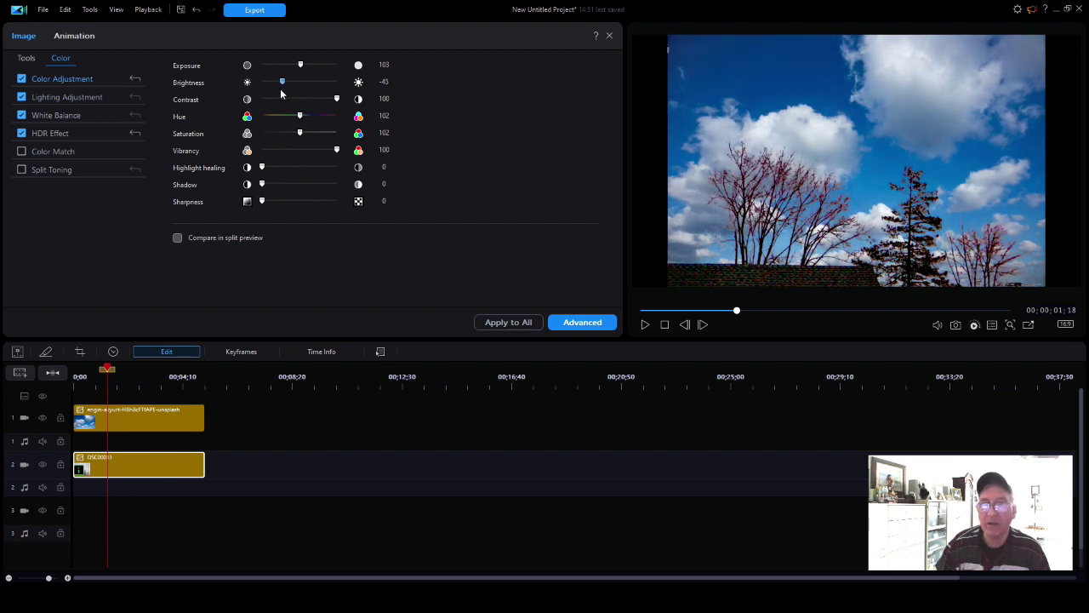
{"action": "left_click_drag", "start_coordinate": [280, 96], "coordinate": [288, 100]}
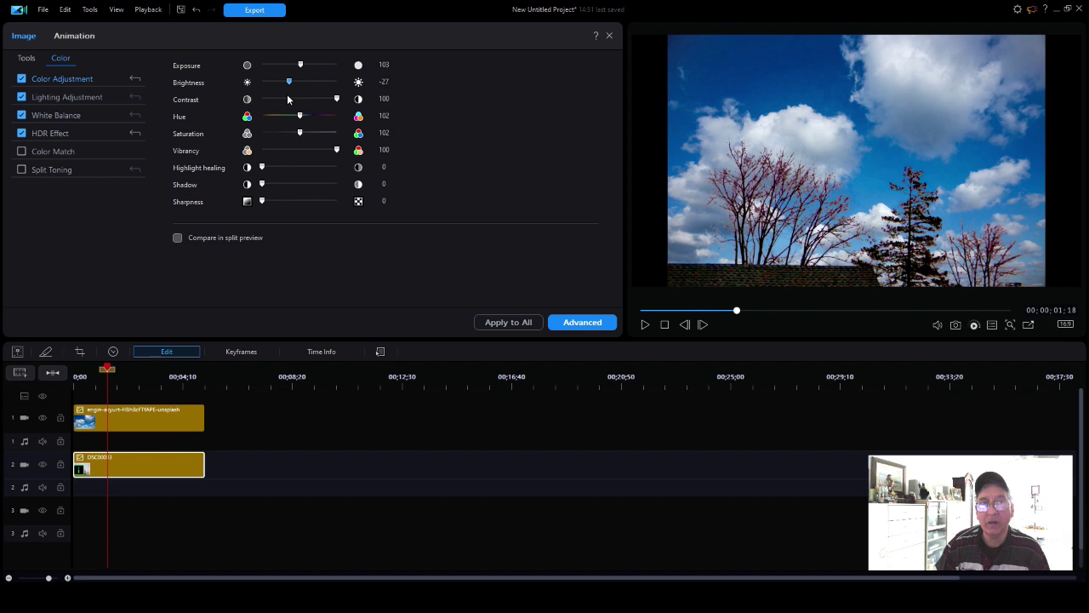
{"action": "mouse_move", "coordinate": [287, 101]}
{"action": "left_mouse_down"}
{"action": "mouse_move", "coordinate": [303, 104]}
{"action": "mouse_move", "coordinate": [291, 102]}
{"action": "left_mouse_up"}
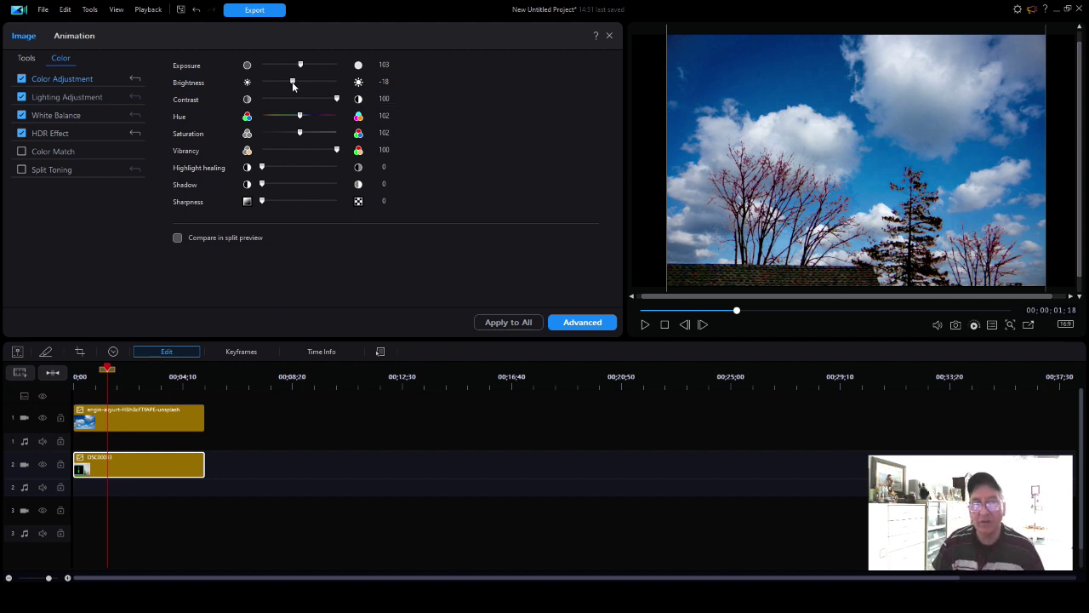
{"action": "left_click_drag", "start_coordinate": [293, 85], "coordinate": [302, 86]}
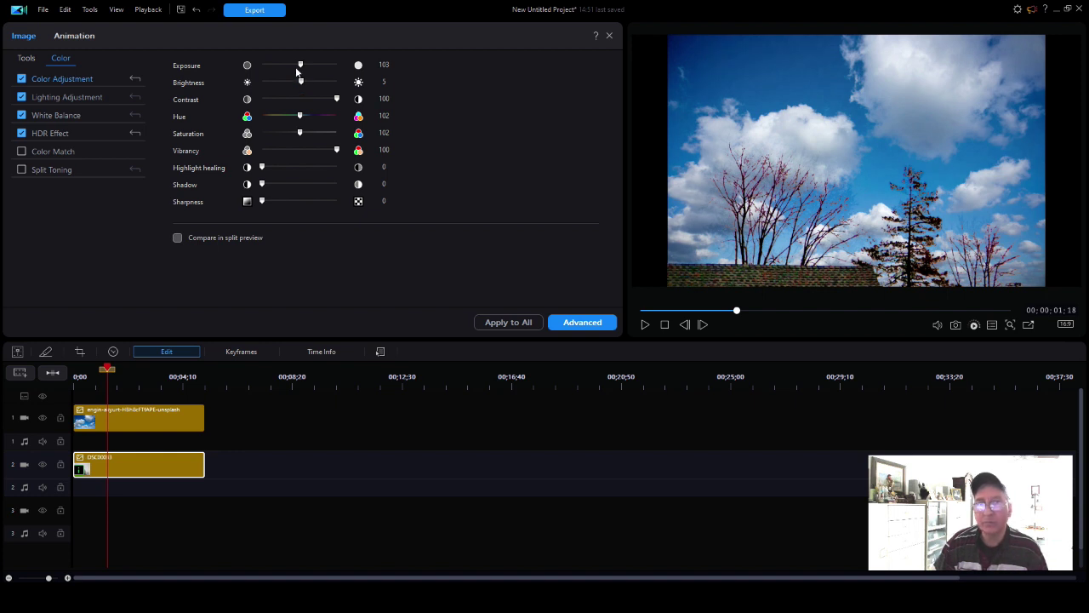
Try a much higher exposure on the tree photo, and set its exposure to 85
{"action": "left_click", "coordinate": [302, 66]}
{"action": "left_click_drag", "start_coordinate": [305, 66], "coordinate": [335, 75]}
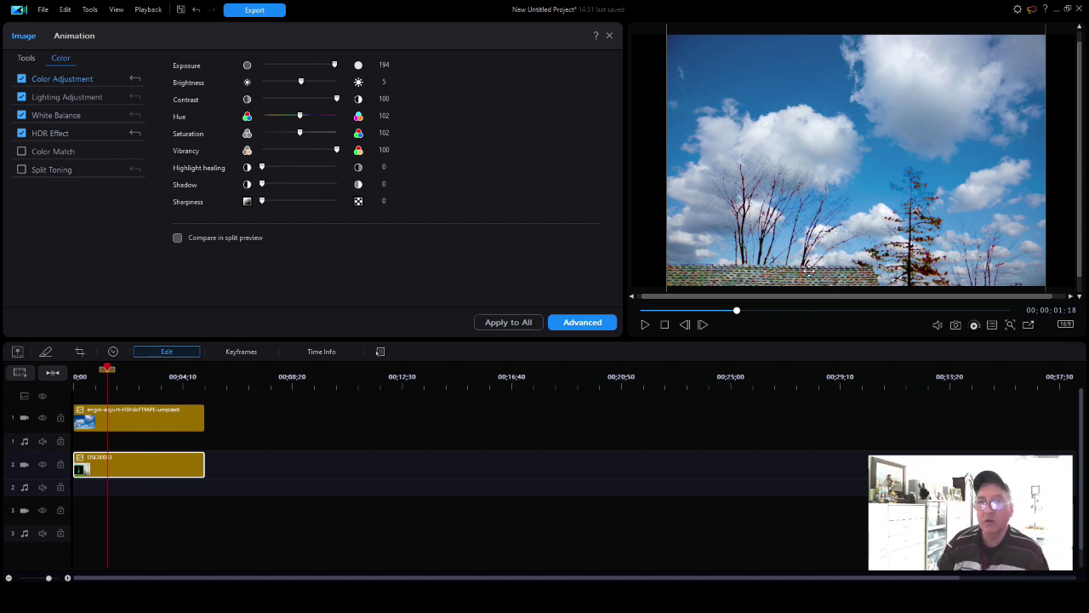
{"action": "left_click_drag", "start_coordinate": [336, 66], "coordinate": [294, 68]}
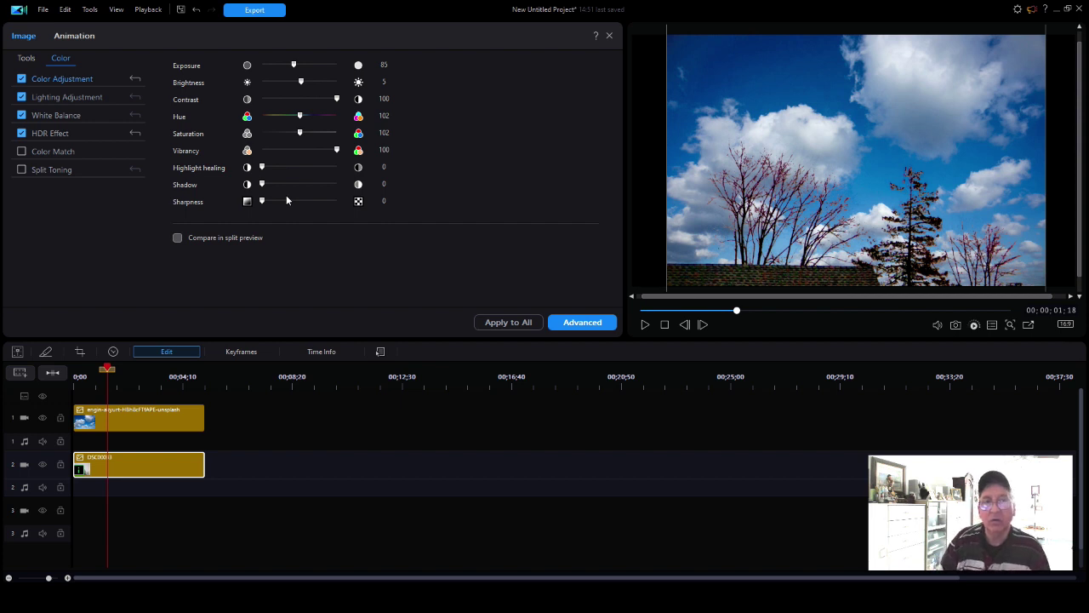
Compare the tree photo with and without HDR Effect, and turn off both HDR Effect and White Balance
{"action": "left_click", "coordinate": [22, 133]}
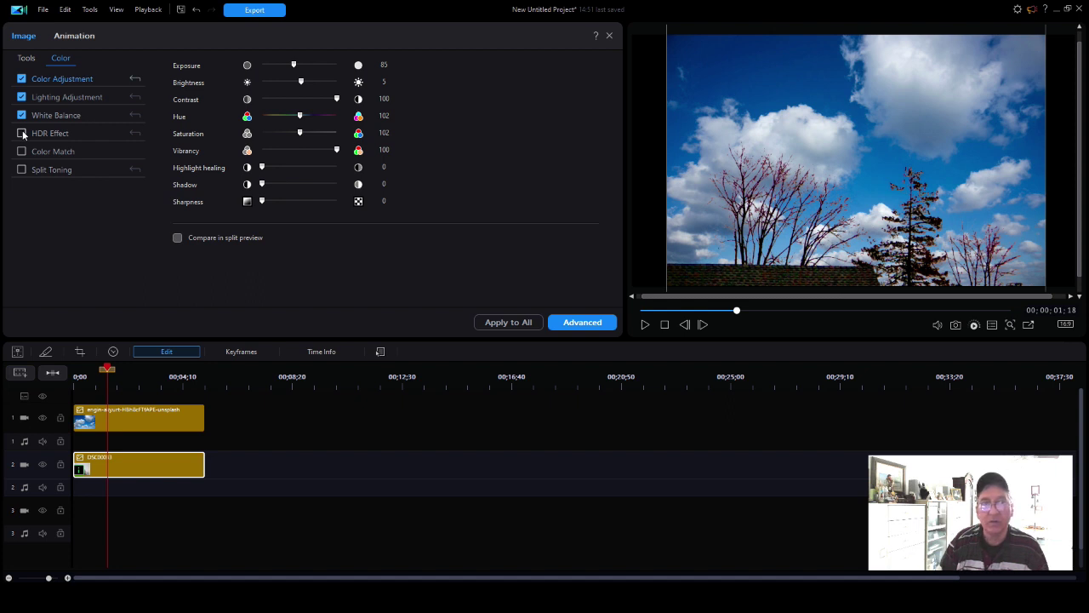
{"action": "left_click", "coordinate": [22, 134]}
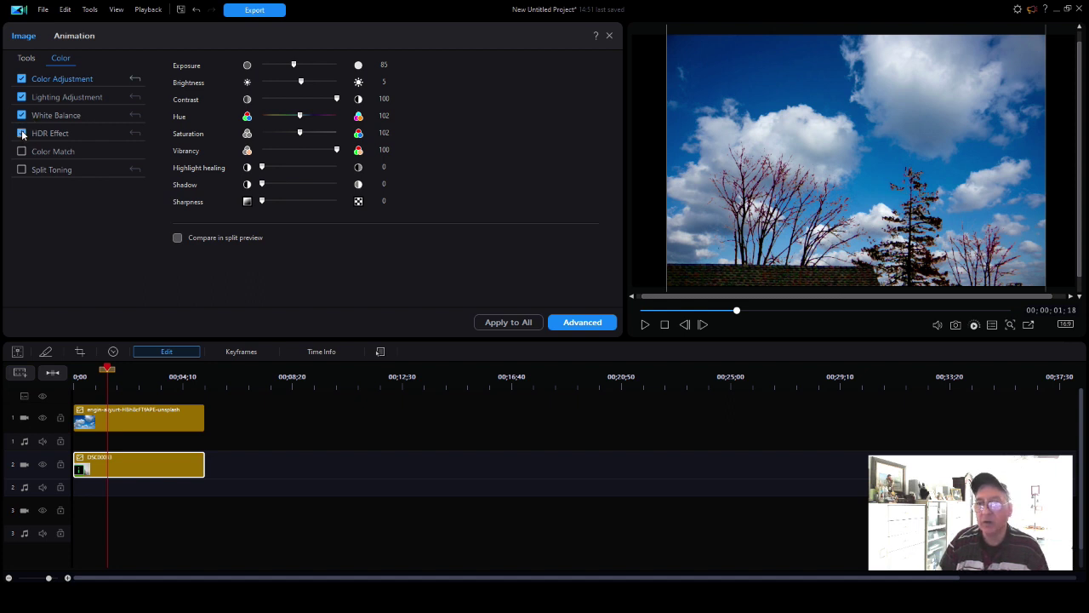
{"action": "left_click", "coordinate": [22, 133]}
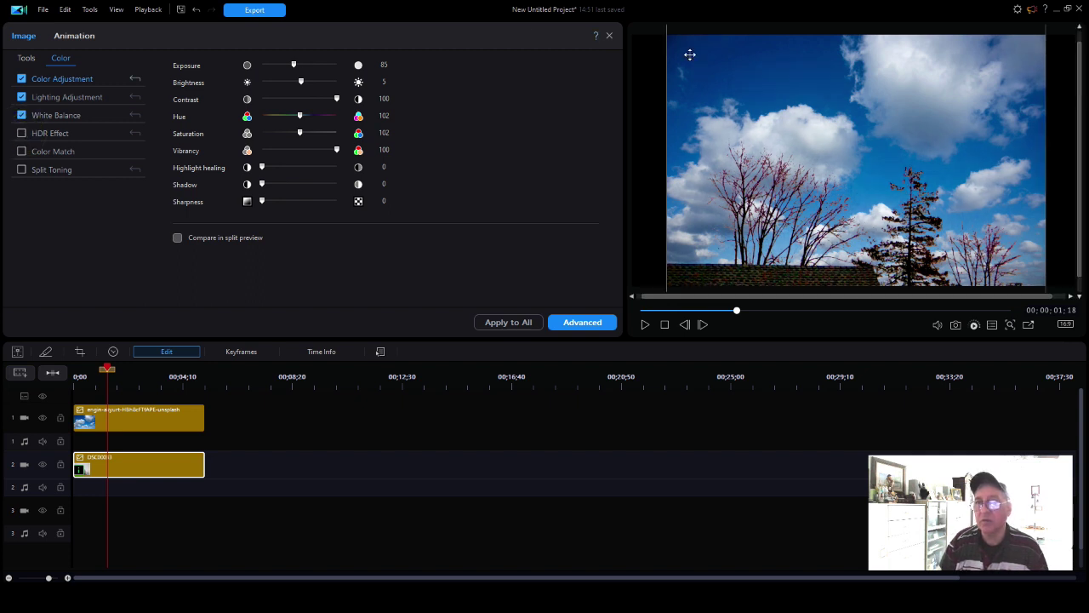
{"action": "left_click", "coordinate": [21, 134]}
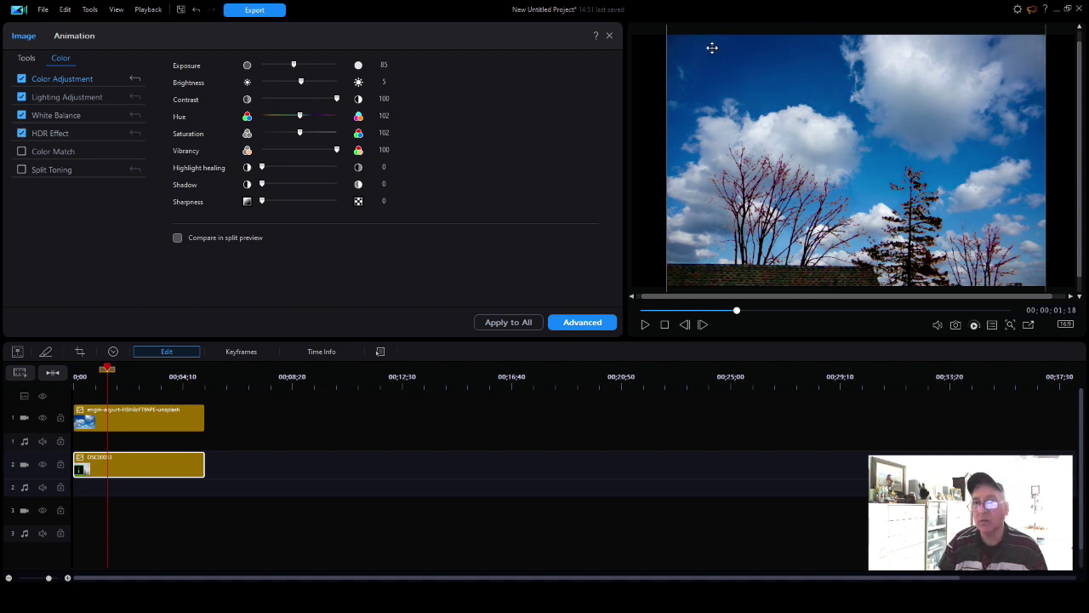
{"action": "left_click", "coordinate": [21, 134]}
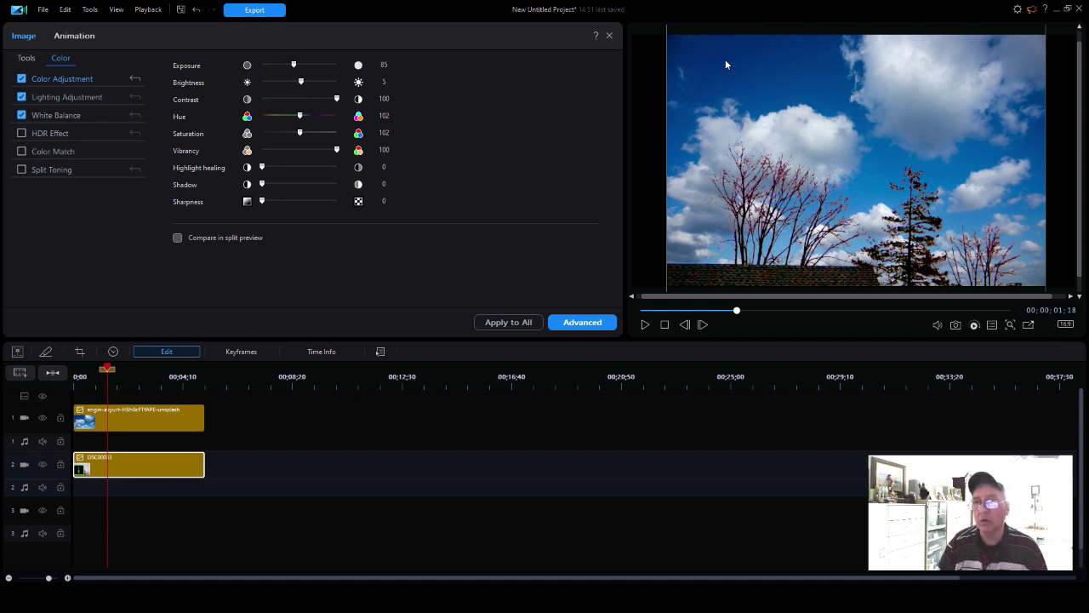
{"action": "left_click", "coordinate": [21, 116]}
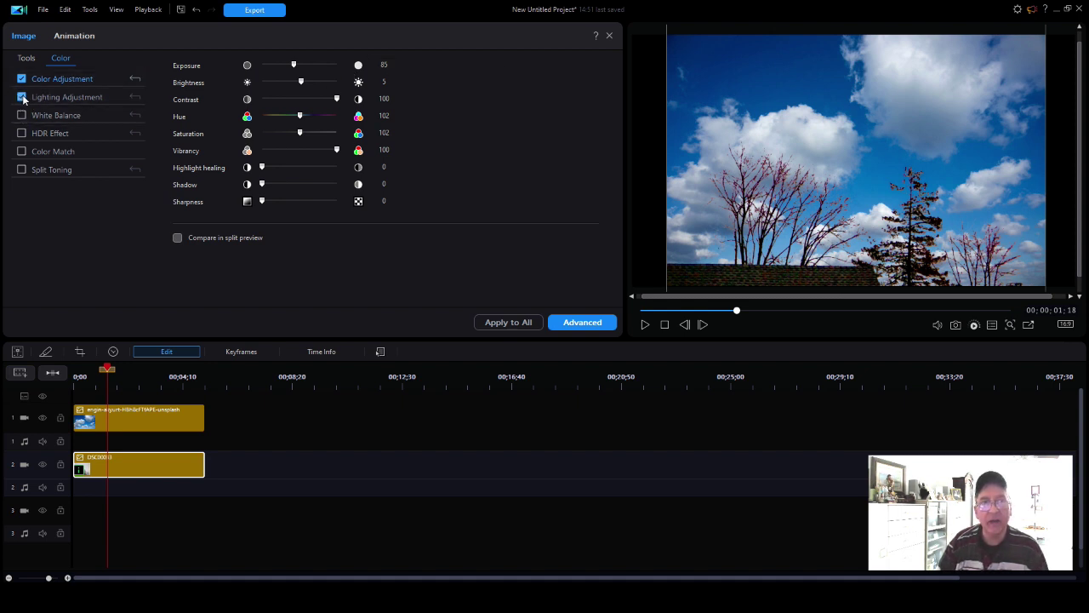
Compare the tree photo with and without Lighting Adjustment and Color Adjustment, and turn both back on together with White Balance and HDR Effect
{"action": "left_click", "coordinate": [22, 98]}
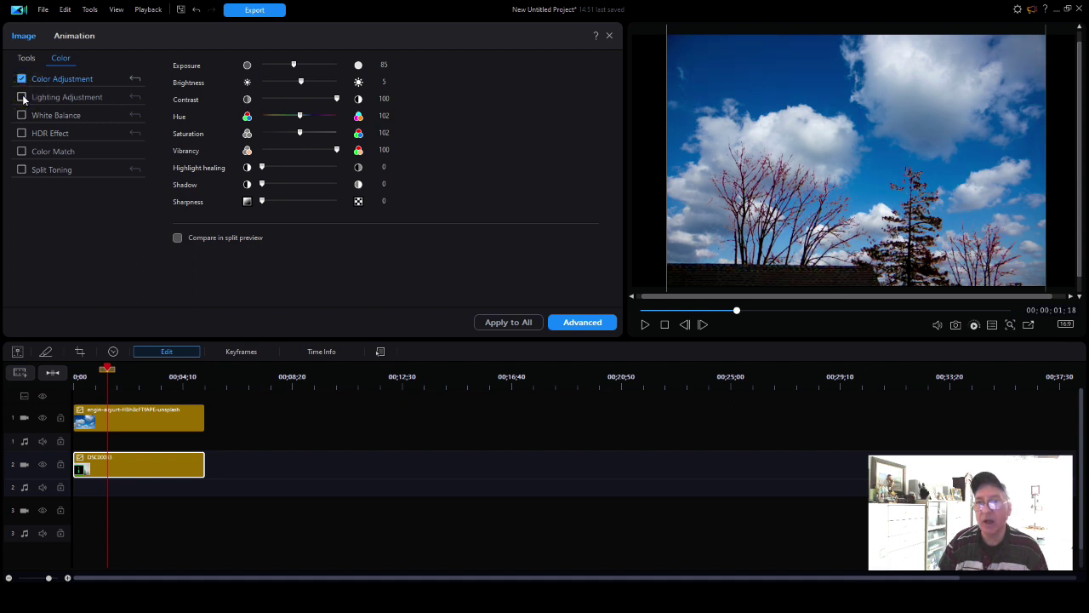
{"action": "left_click", "coordinate": [22, 79]}
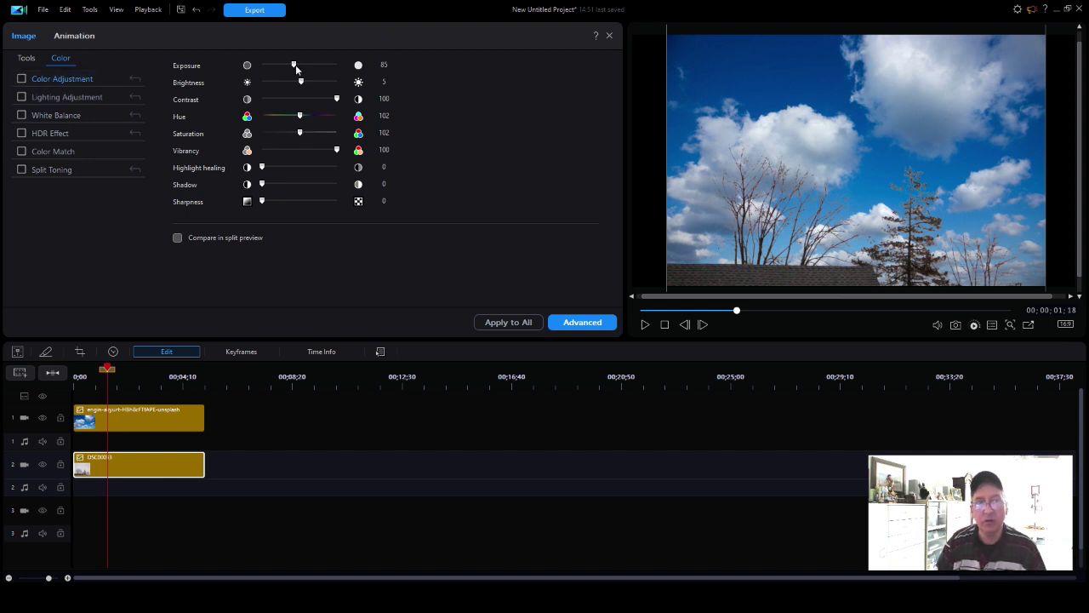
{"action": "left_click", "coordinate": [21, 79]}
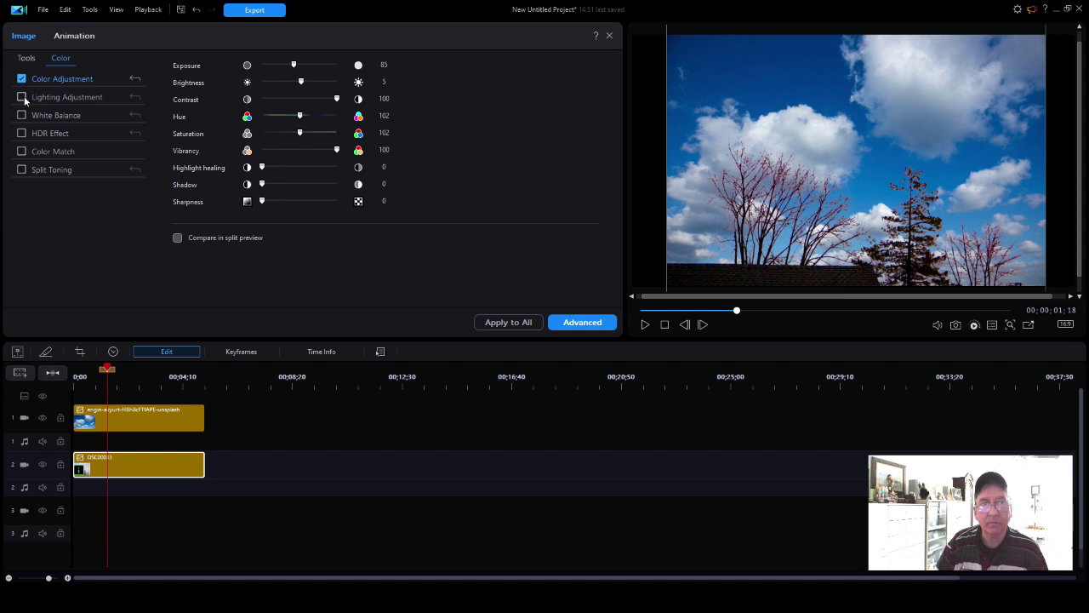
{"action": "left_click", "coordinate": [22, 98]}
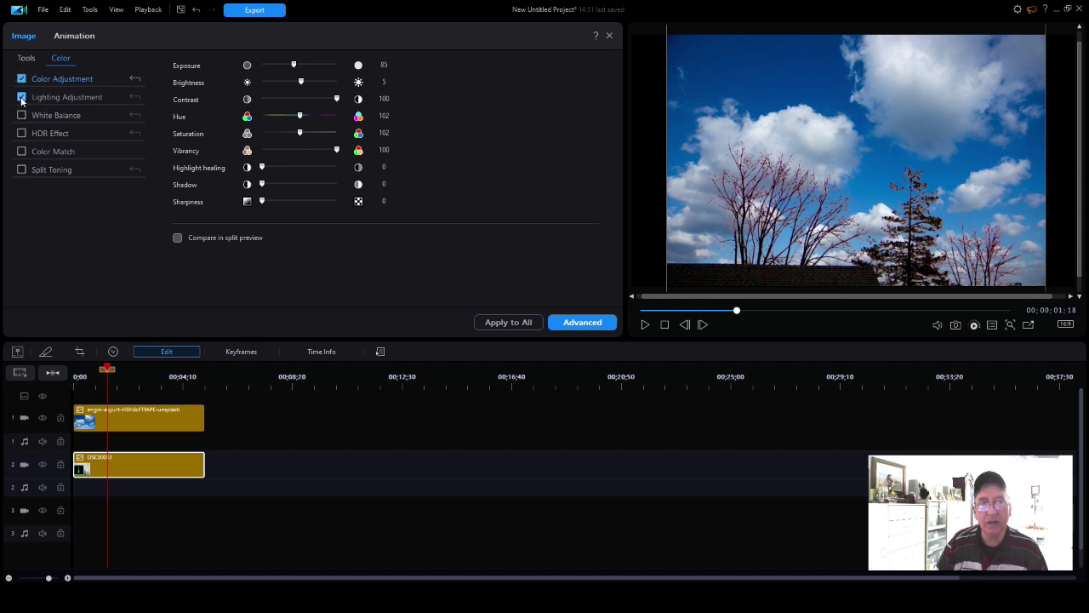
{"action": "left_click", "coordinate": [21, 115]}
{"action": "left_click", "coordinate": [22, 134]}
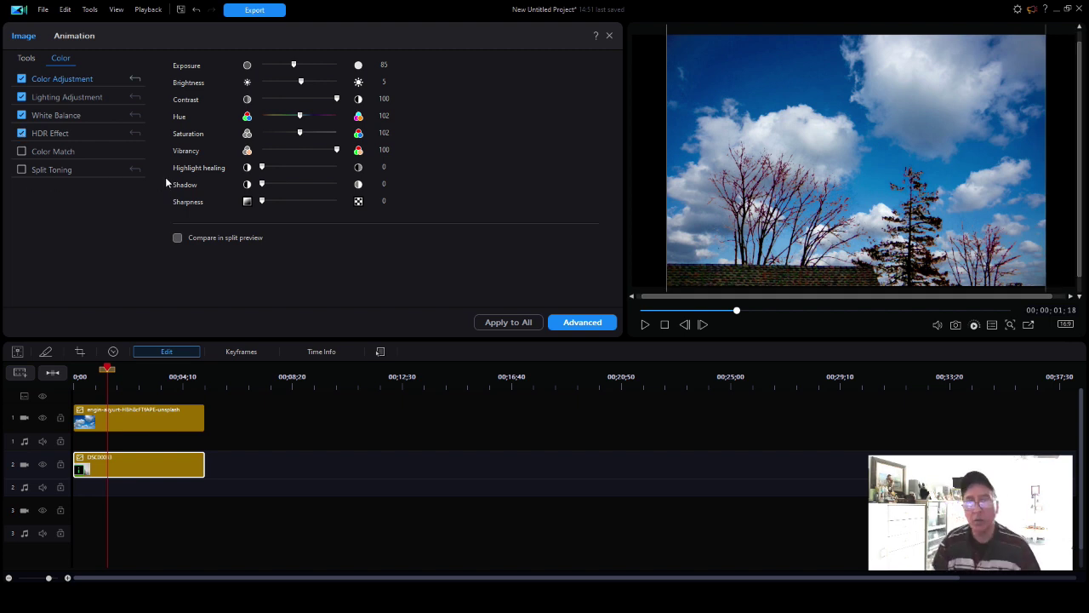
Raise the tree photo's sharpness to over half, its highlight healing slightly and its shadow to nearly half, and close the image settings
{"action": "left_click_drag", "start_coordinate": [264, 203], "coordinate": [306, 202]}
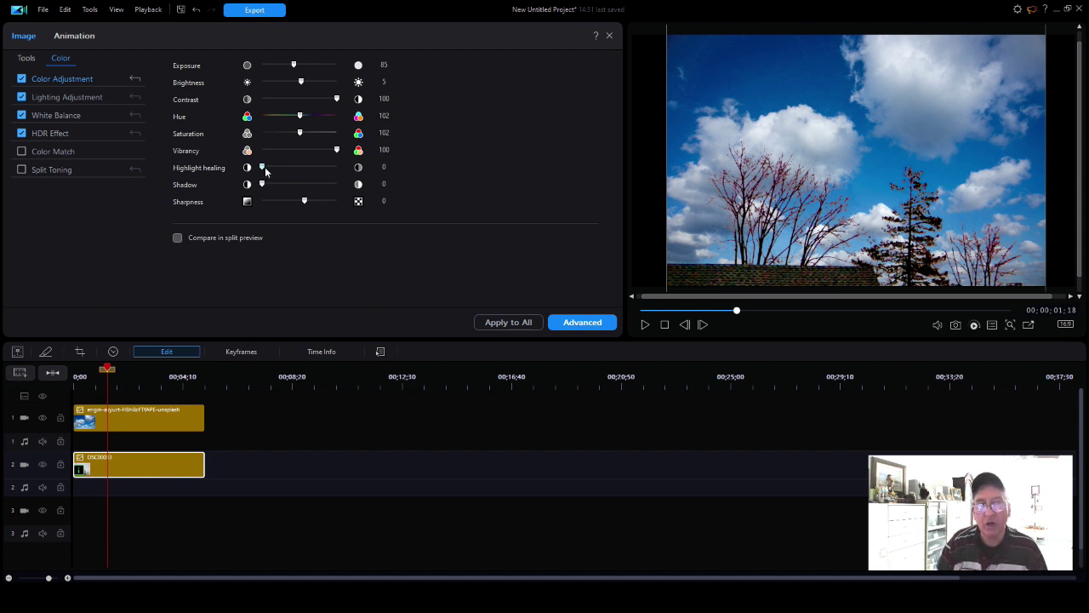
{"action": "mouse_move", "coordinate": [264, 167]}
{"action": "left_mouse_down"}
{"action": "mouse_move", "coordinate": [335, 171]}
{"action": "mouse_move", "coordinate": [267, 169]}
{"action": "mouse_move", "coordinate": [261, 183]}
{"action": "mouse_move", "coordinate": [377, 184]}
{"action": "mouse_move", "coordinate": [295, 187]}
{"action": "left_mouse_up"}
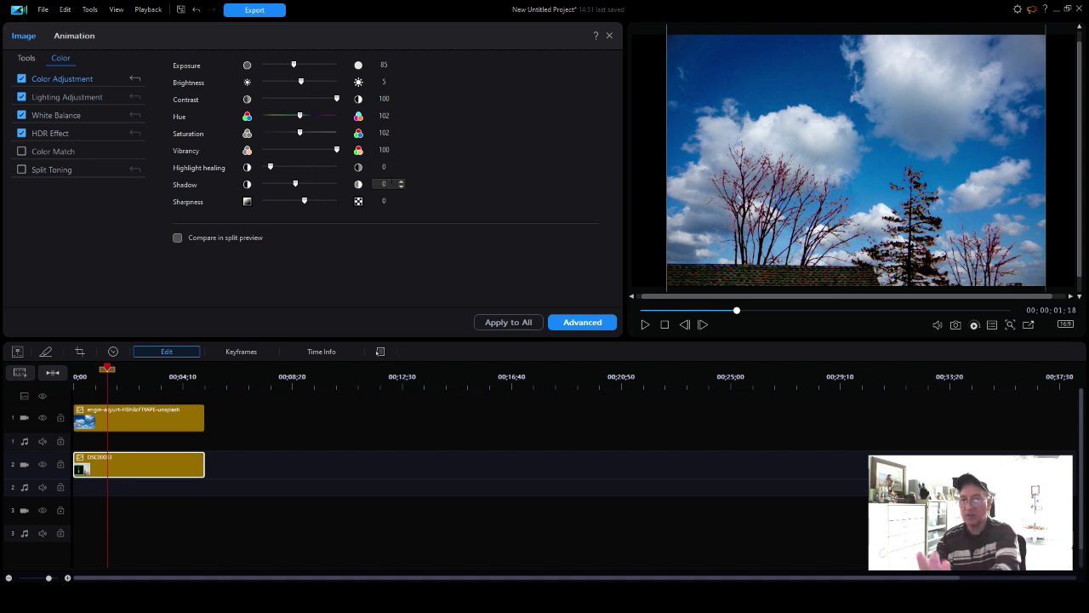
{"action": "left_click", "coordinate": [609, 35]}
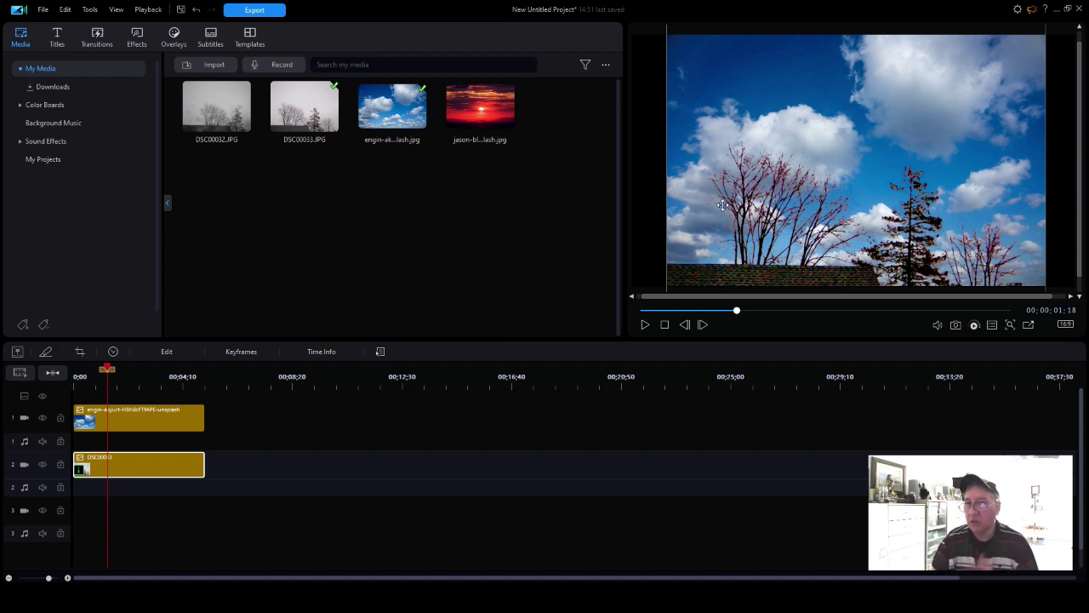
Take a snapshot of the combined tree and blue sky preview and save it as SnapShot(59).jpg
{"action": "left_click", "coordinate": [955, 329]}
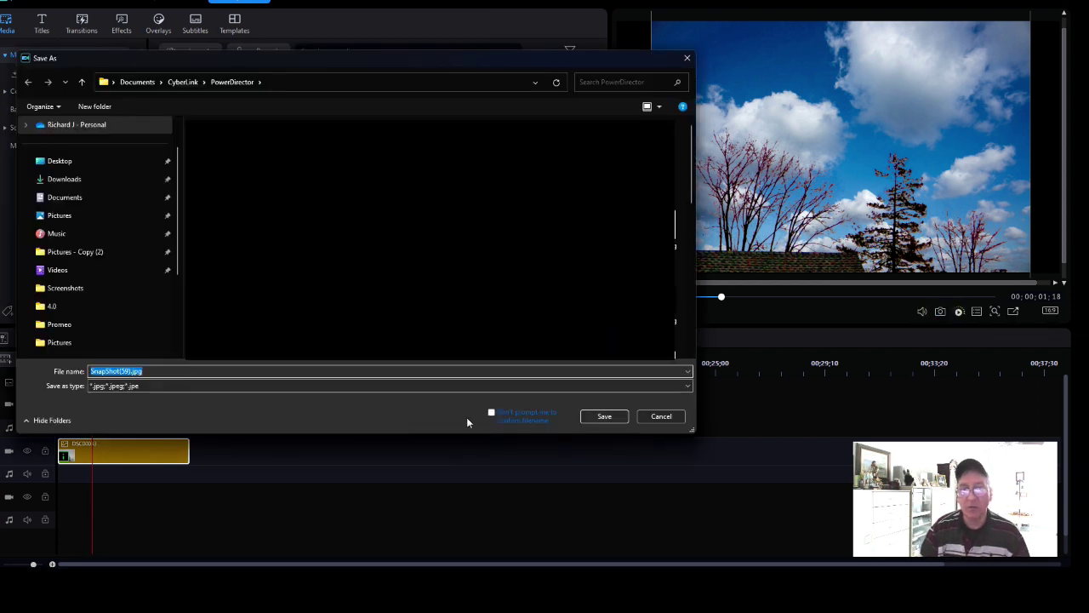
{"action": "left_click", "coordinate": [603, 416]}
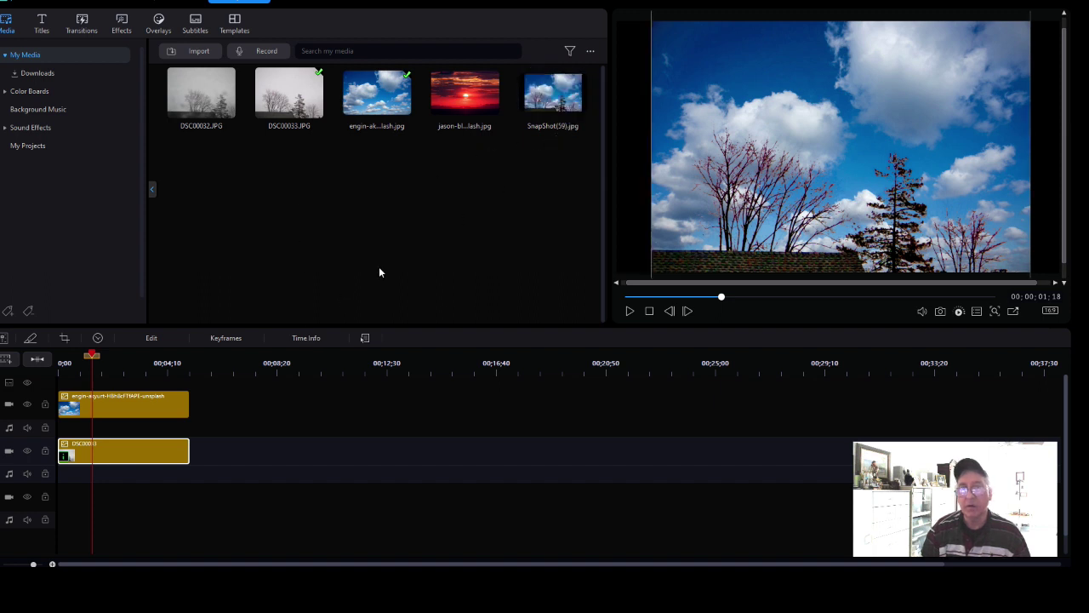
Cut the DSC00033 tree clip and the blue cloudy sky clip from the timeline
{"action": "left_click", "coordinate": [177, 490]}
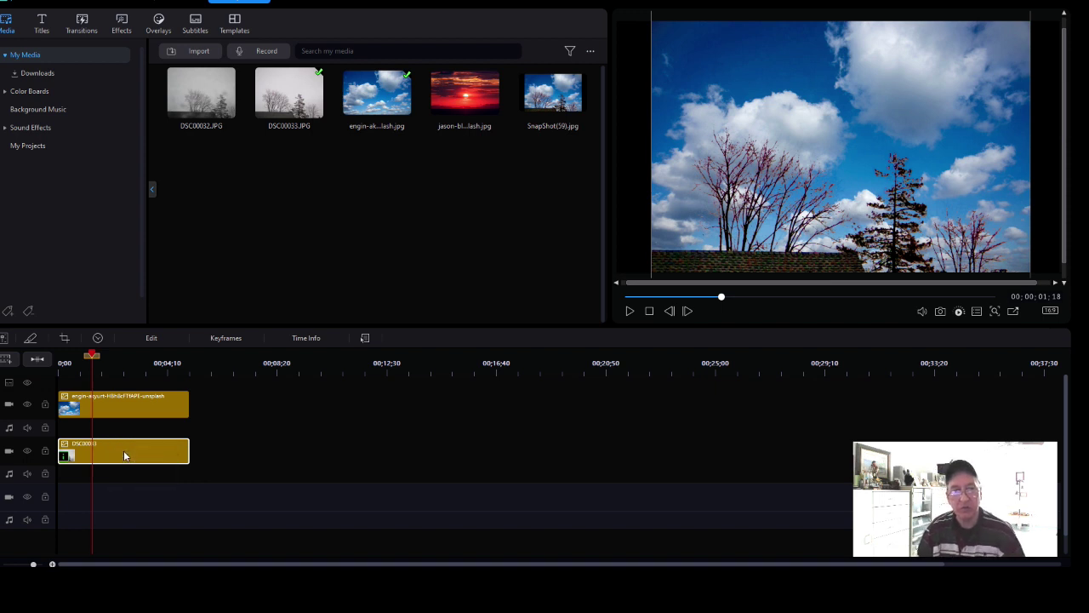
{"action": "right_click", "coordinate": [124, 451]}
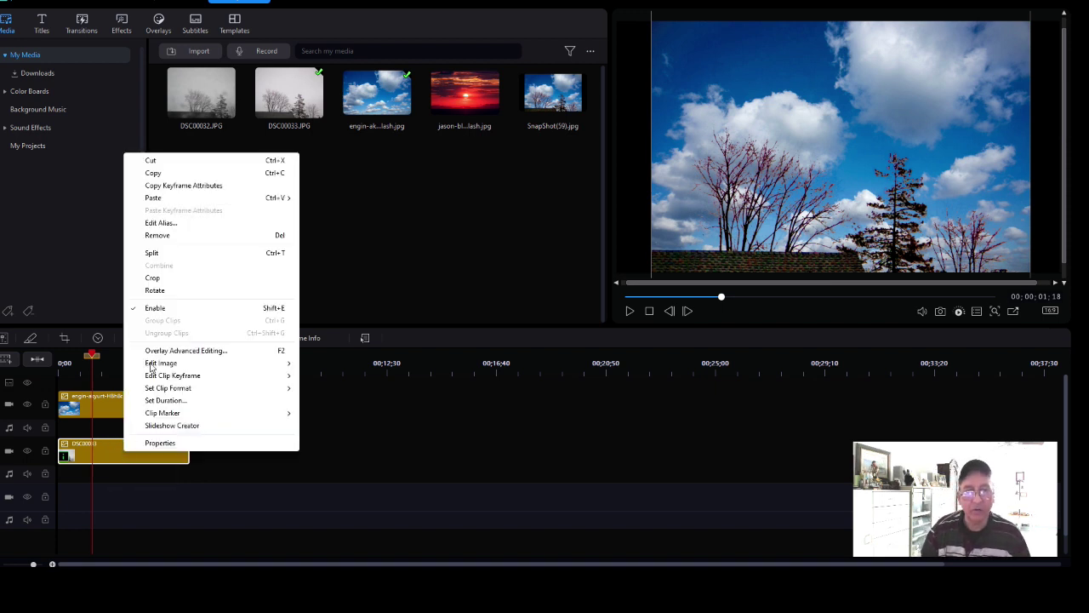
{"action": "left_click", "coordinate": [154, 161]}
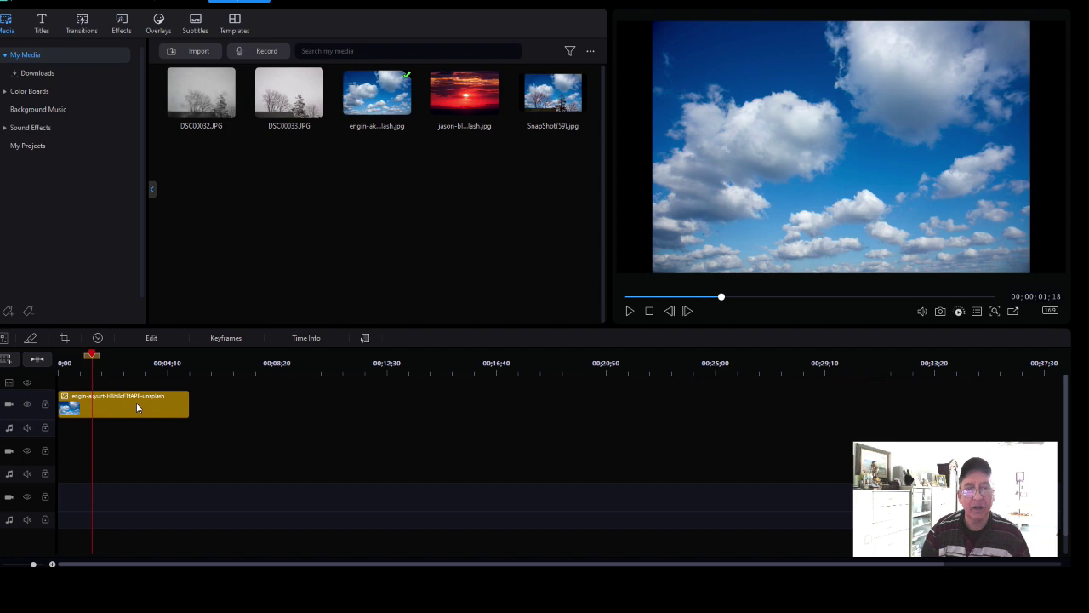
{"action": "right_click", "coordinate": [136, 406]}
{"action": "left_click", "coordinate": [163, 112]}
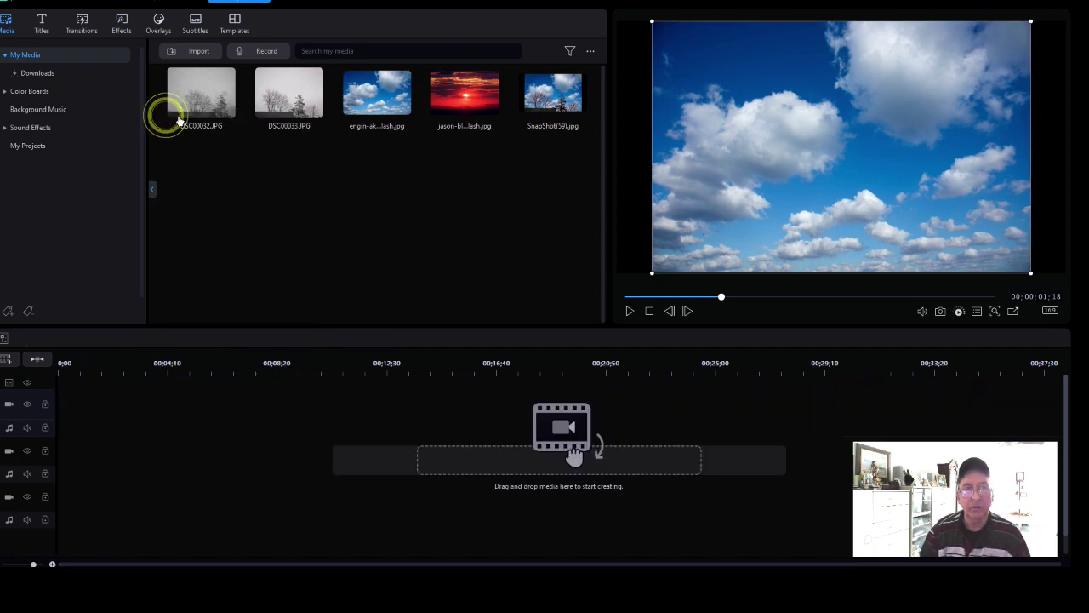
Place SnapShot(59).jpg on the second video track at the start of the timeline
{"action": "left_click", "coordinate": [553, 96]}
{"action": "left_click_drag", "start_coordinate": [482, 160], "coordinate": [21, 455]}
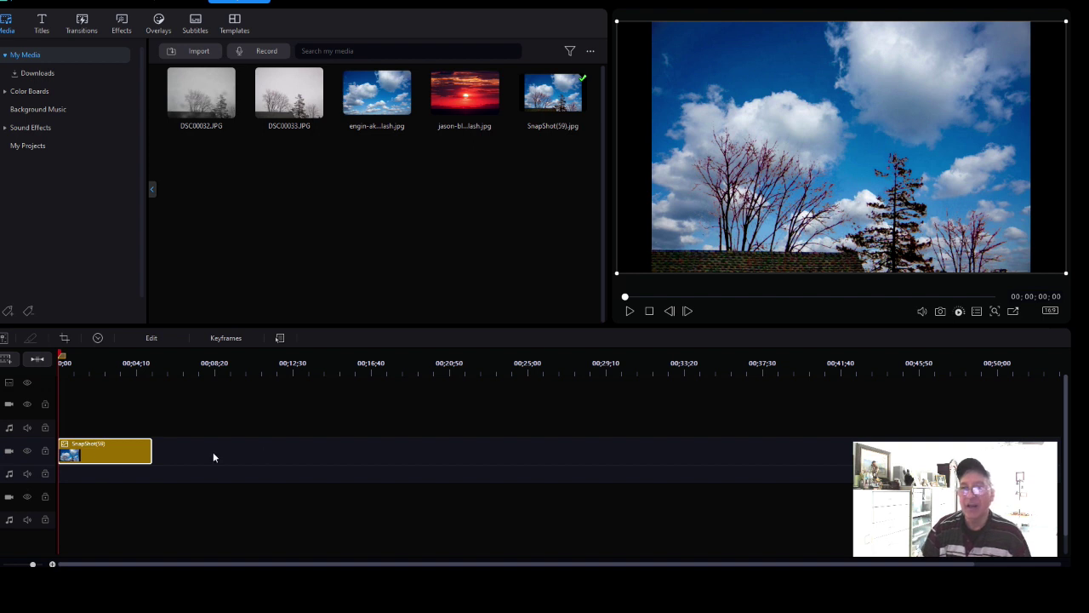
{"action": "left_click", "coordinate": [560, 451]}
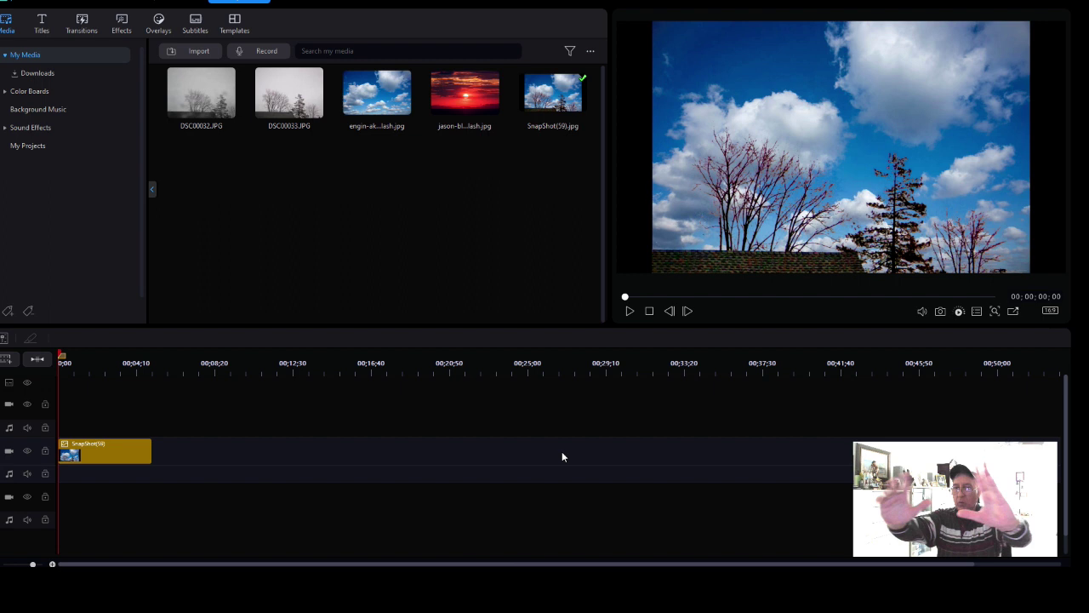
Turn off Maintain aspect ratio for the snapshot clip and stretch it sideways to a width of about 1.2, covering the black side bars
{"action": "left_click", "coordinate": [100, 450]}
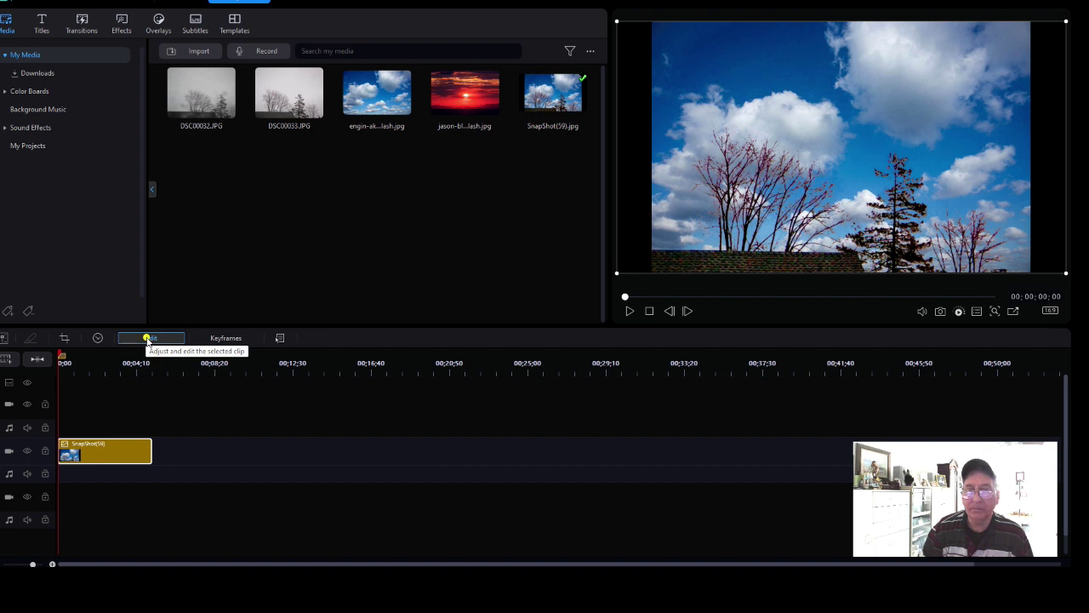
{"action": "left_click", "coordinate": [147, 338]}
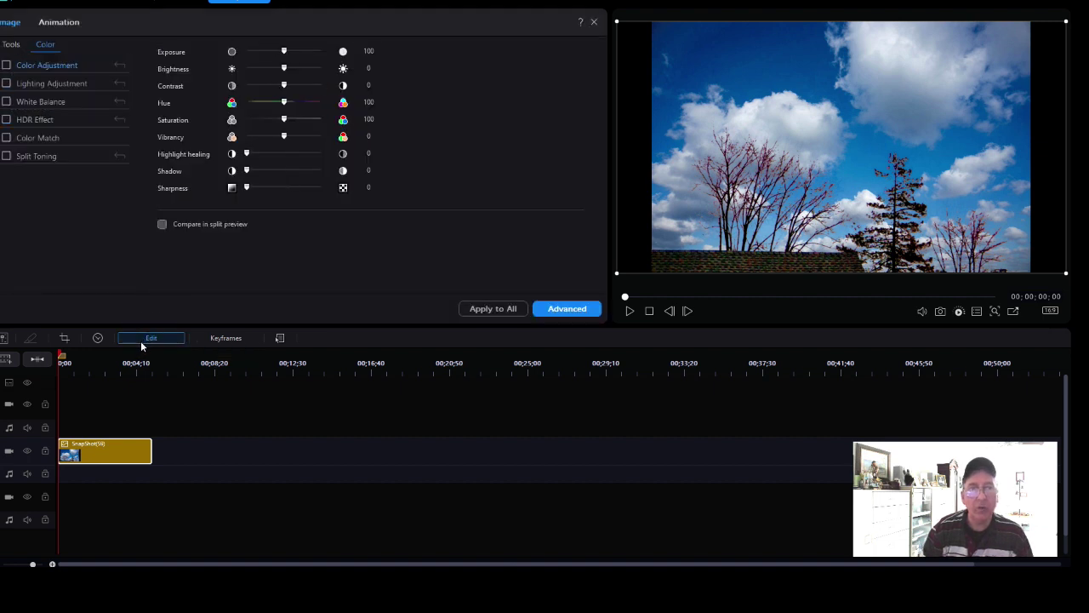
{"action": "left_click", "coordinate": [12, 45]}
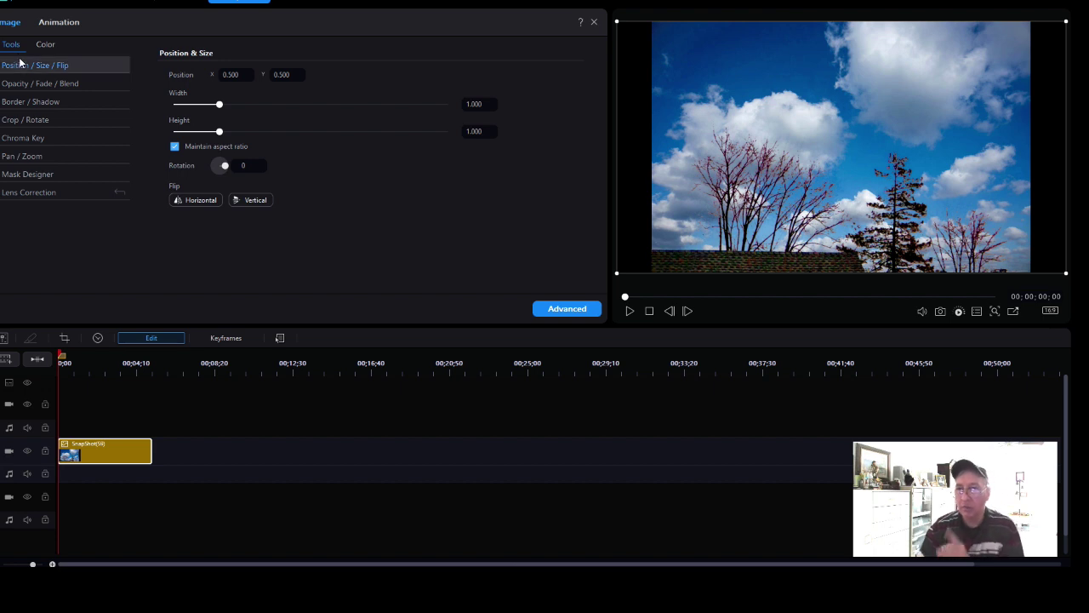
{"action": "left_click", "coordinate": [175, 147]}
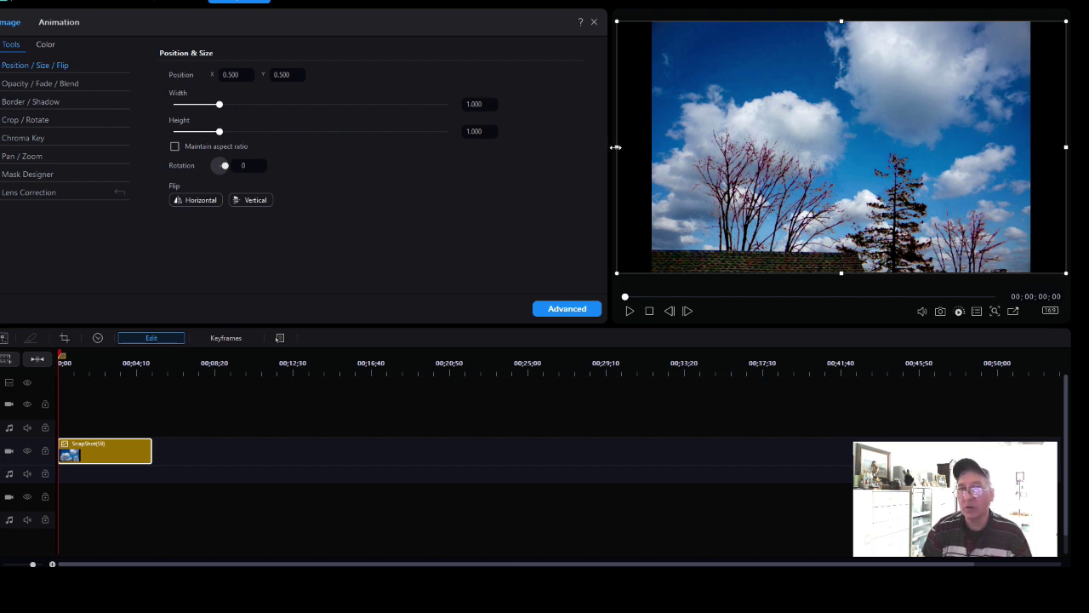
{"action": "left_click_drag", "start_coordinate": [617, 147], "coordinate": [579, 151]}
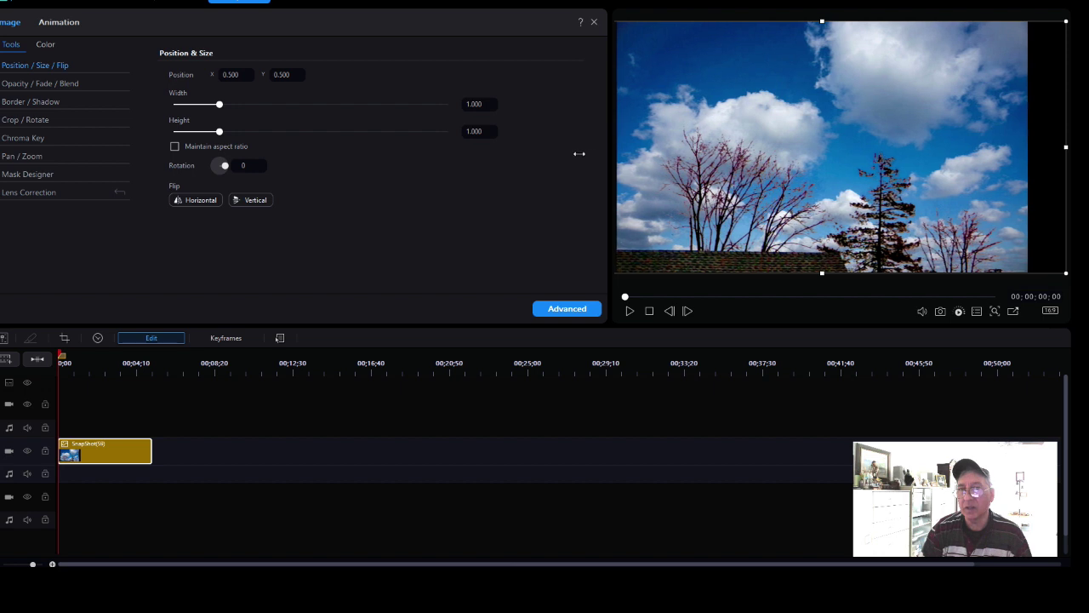
{"action": "left_click", "coordinate": [1026, 145]}
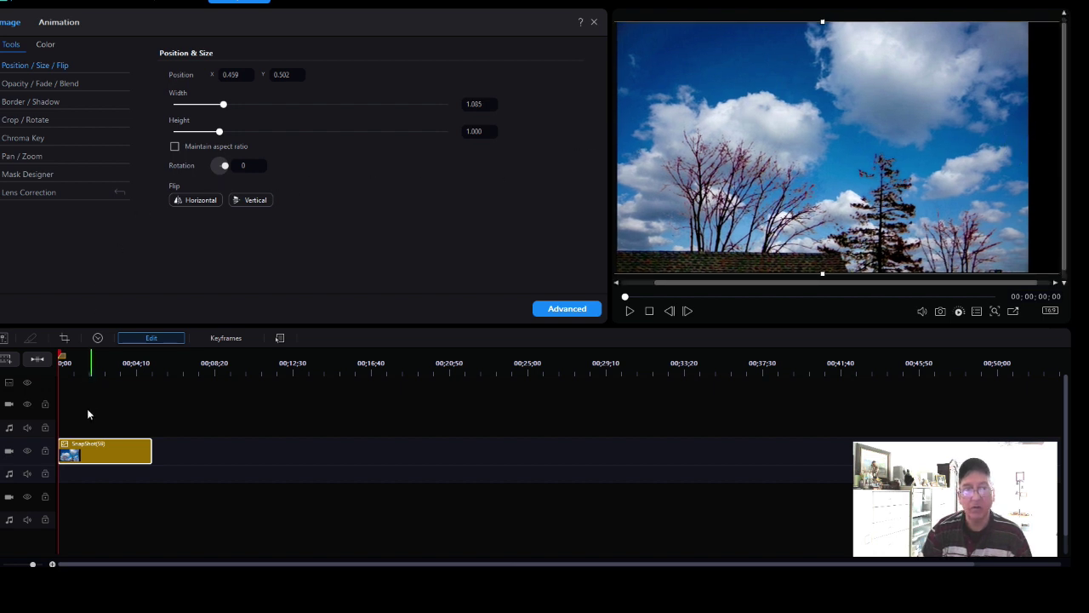
{"action": "left_click_drag", "start_coordinate": [1029, 160], "coordinate": [991, 153]}
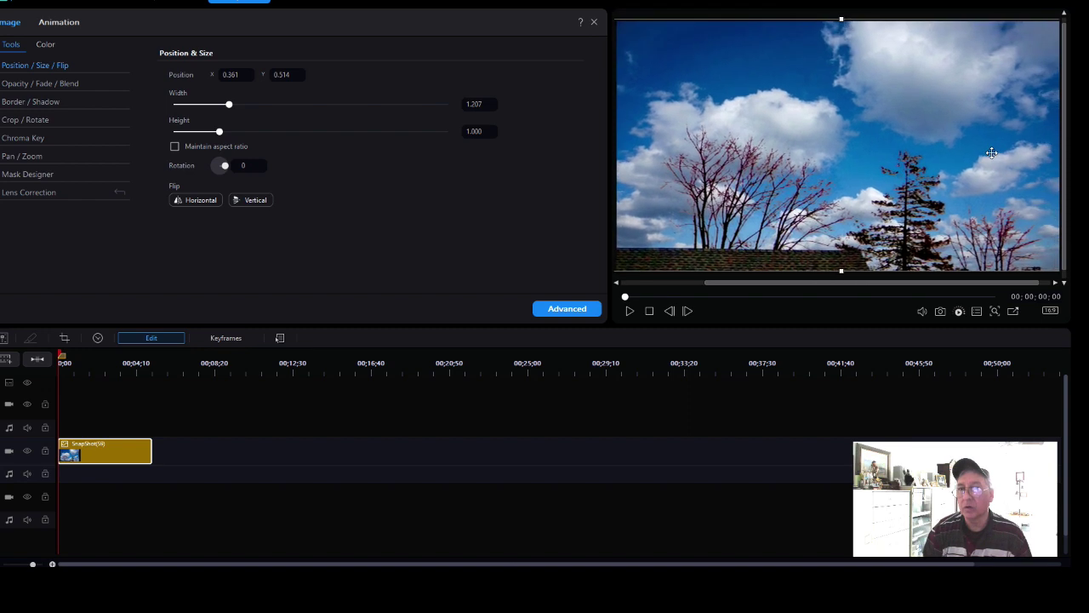
{"action": "left_click", "coordinate": [773, 480]}
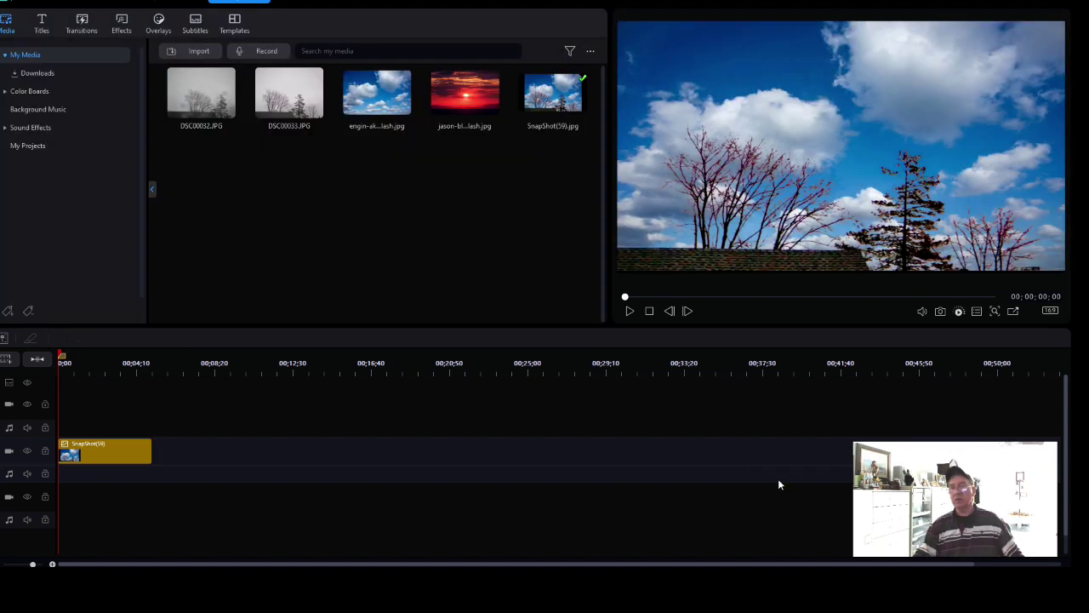